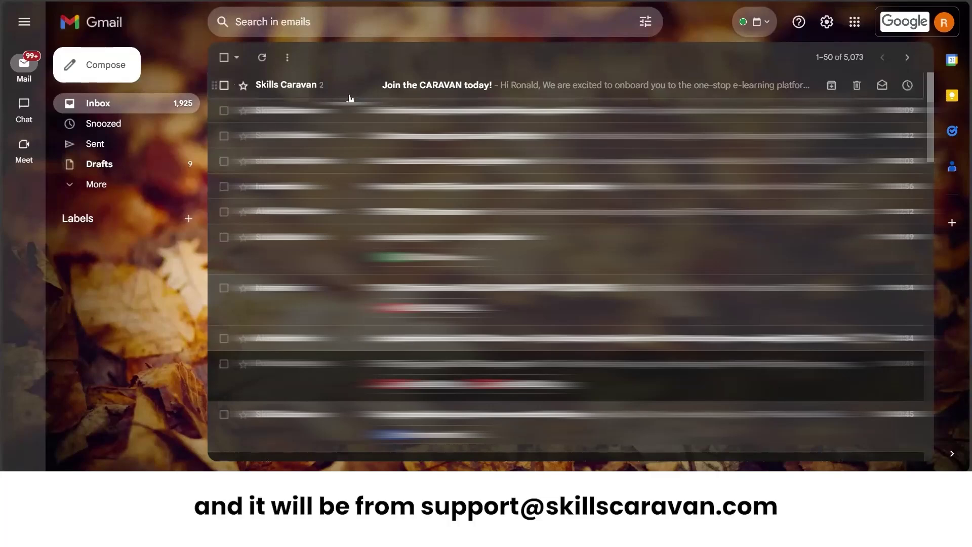
Open the 'Join the CARAVAN today!' email and scroll down to its Get Started link.
click(433, 89)
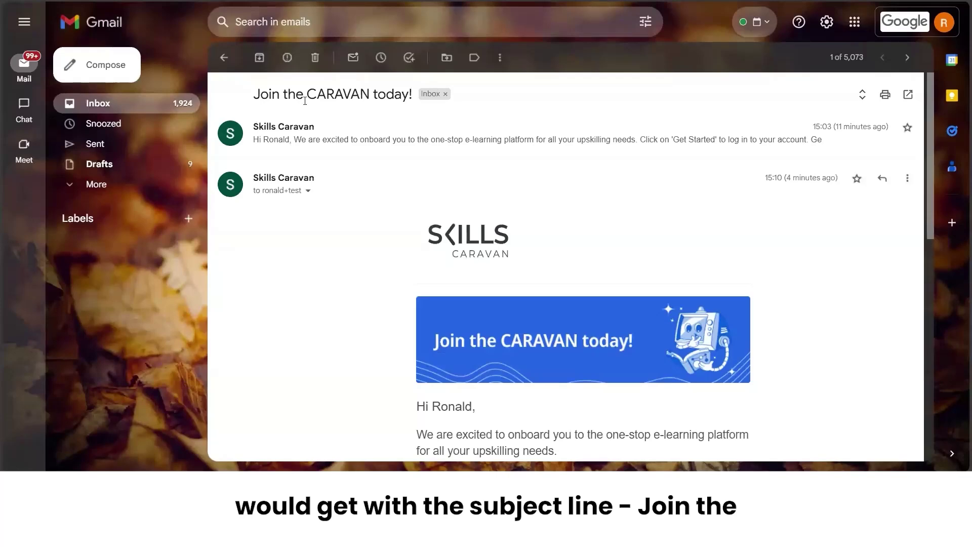
scroll(344, 209, down, 2)
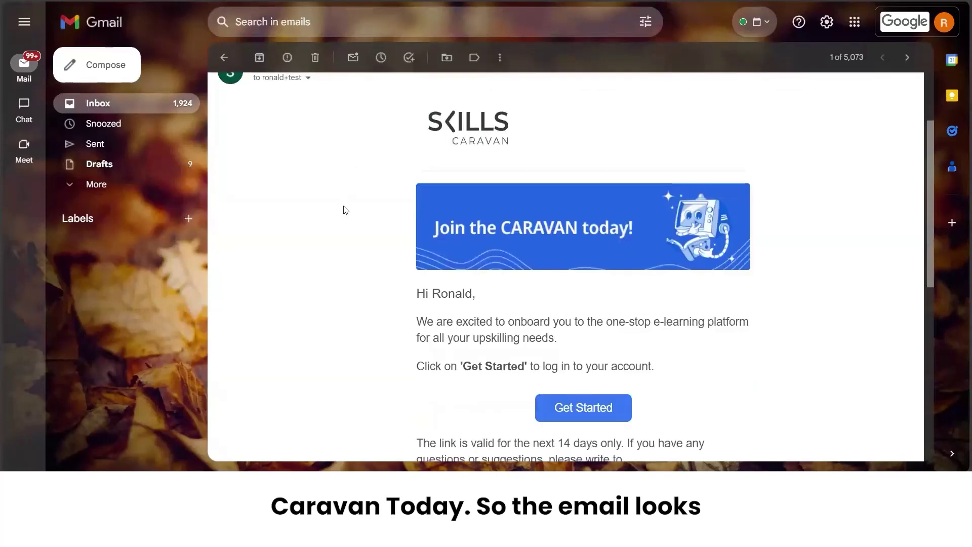
scroll(345, 209, down, 1)
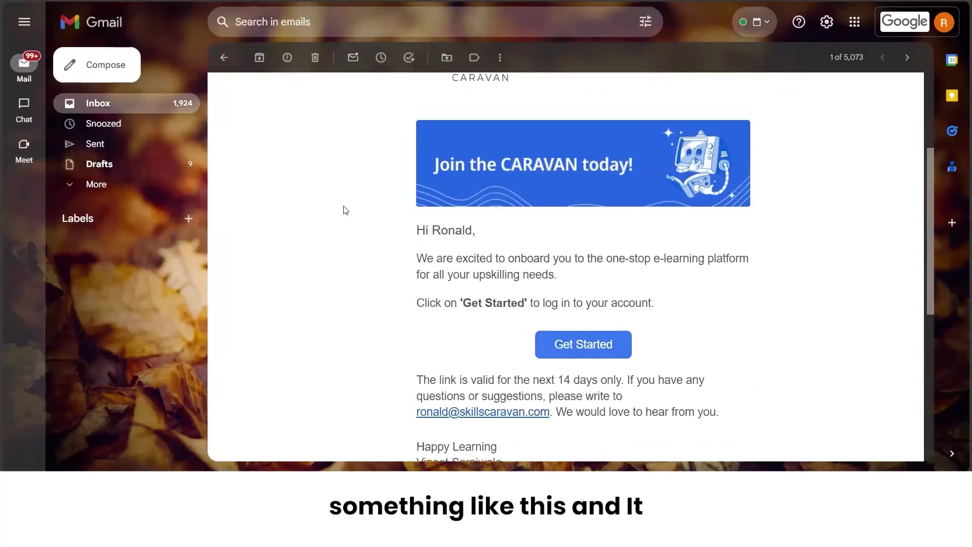
scroll(344, 210, down, 1)
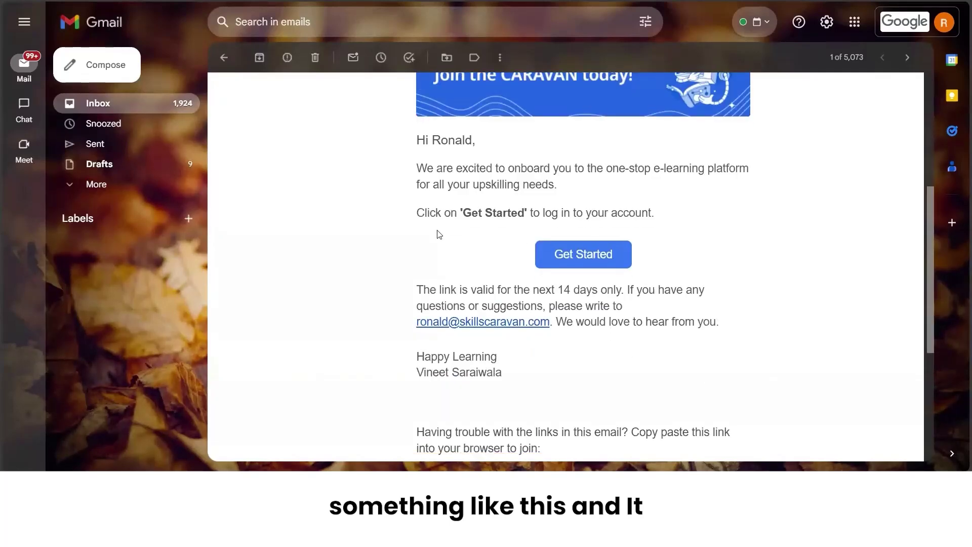
Follow the Get Started link, enter and confirm a new account password, and submit it.
click(581, 264)
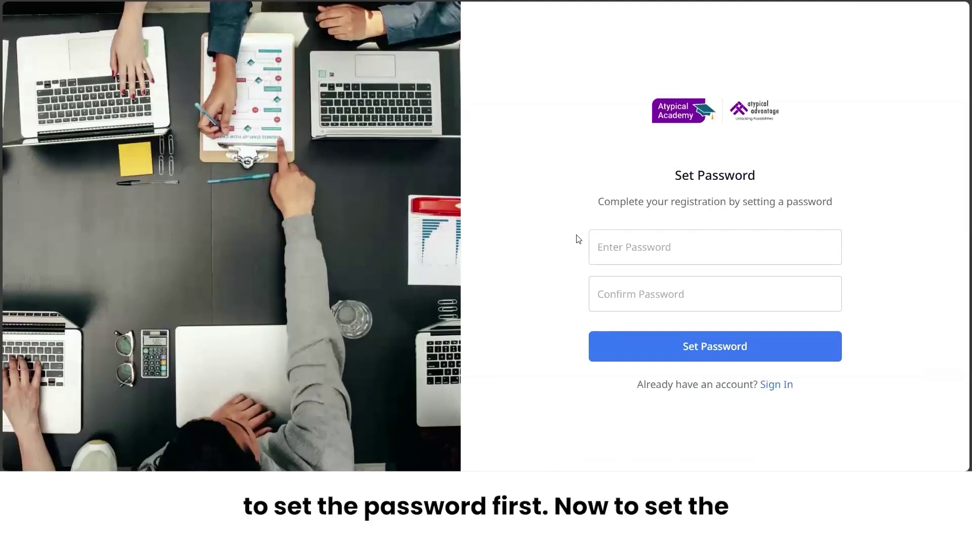
click(636, 246)
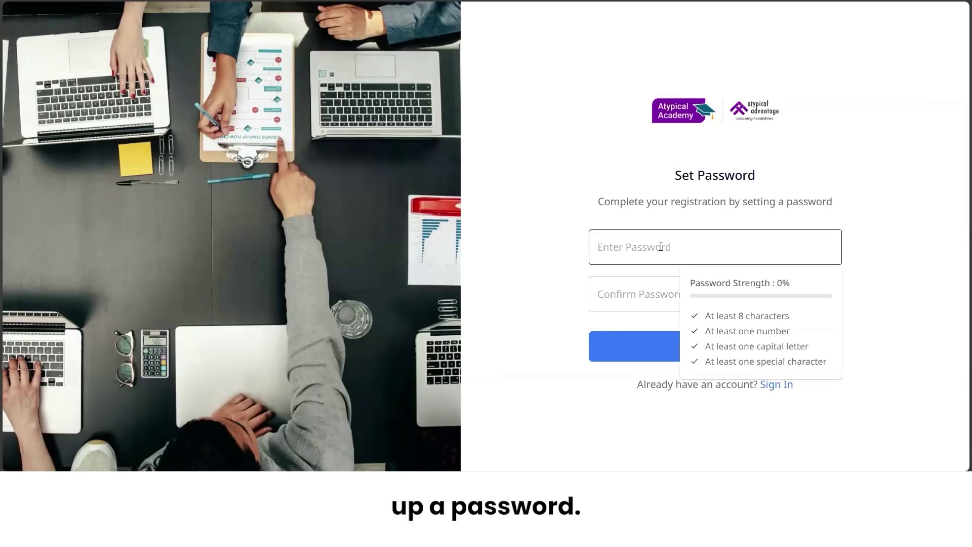
click(661, 247)
text(**********)
click(630, 302)
text(***********)
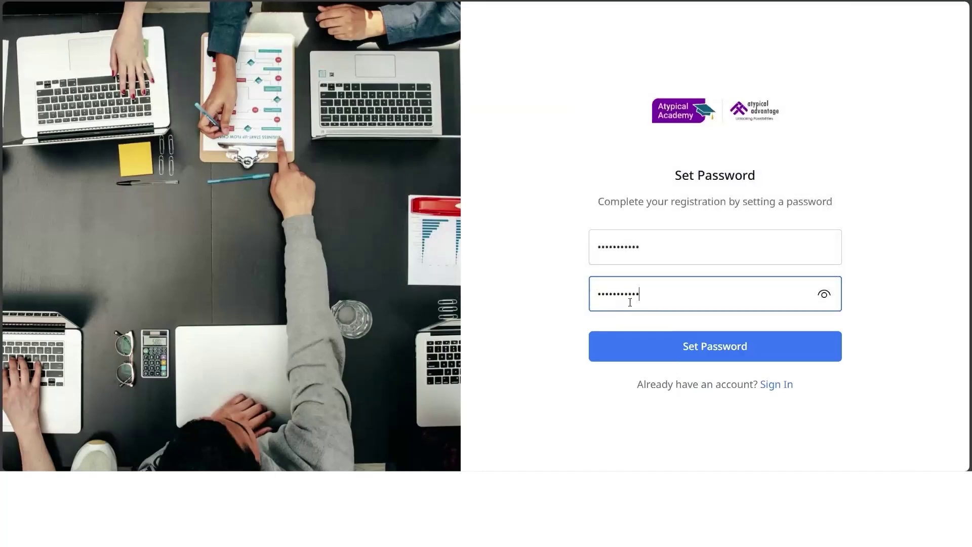
click(690, 343)
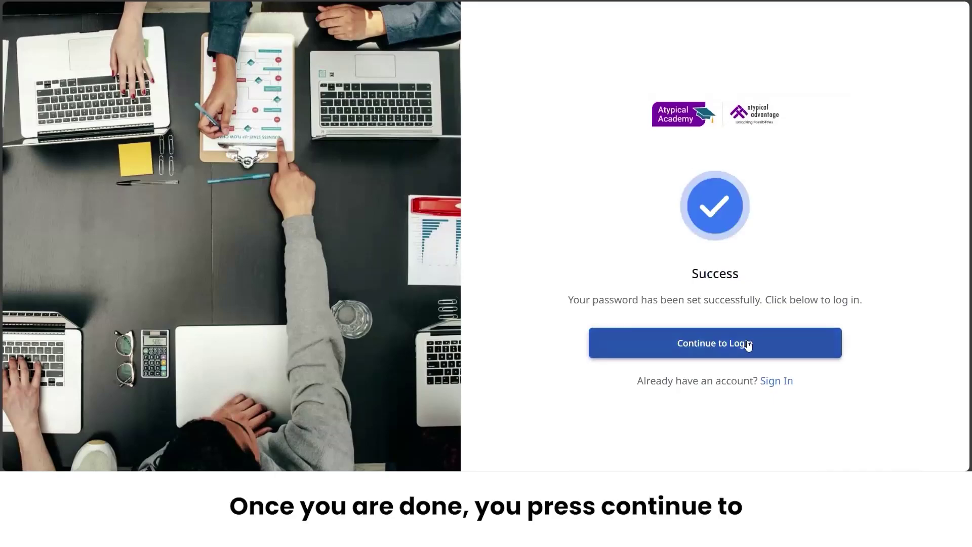
Sign in on the Welcome Back form with the account e-mail and new password.
click(772, 340)
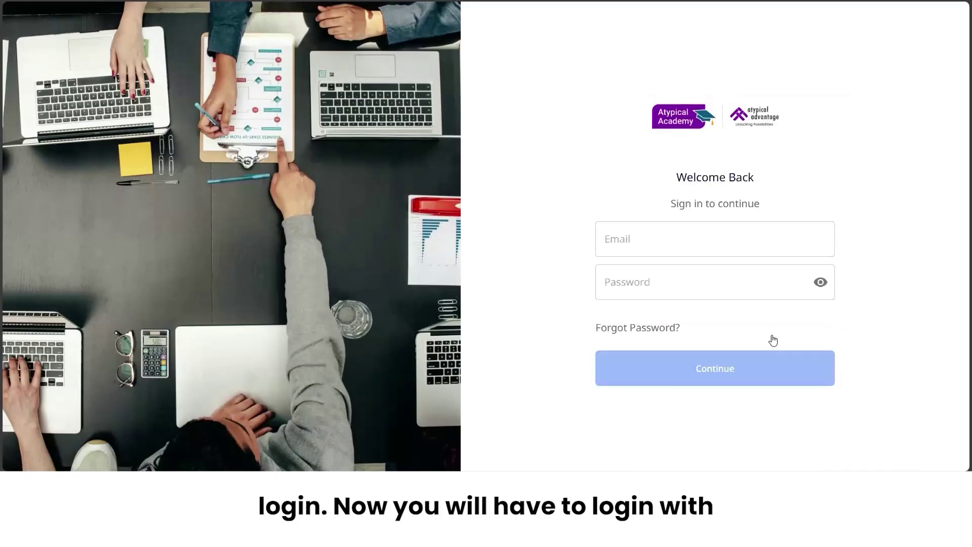
click(694, 239)
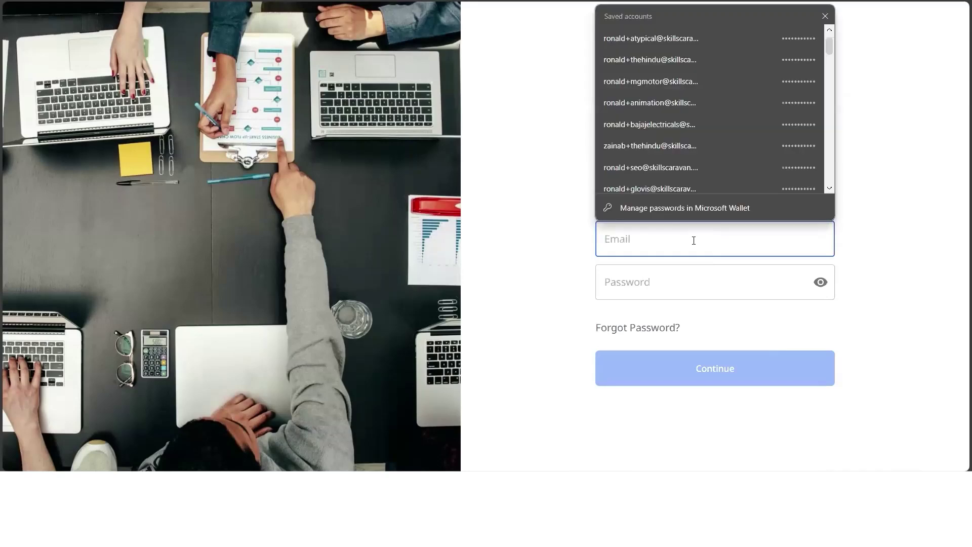
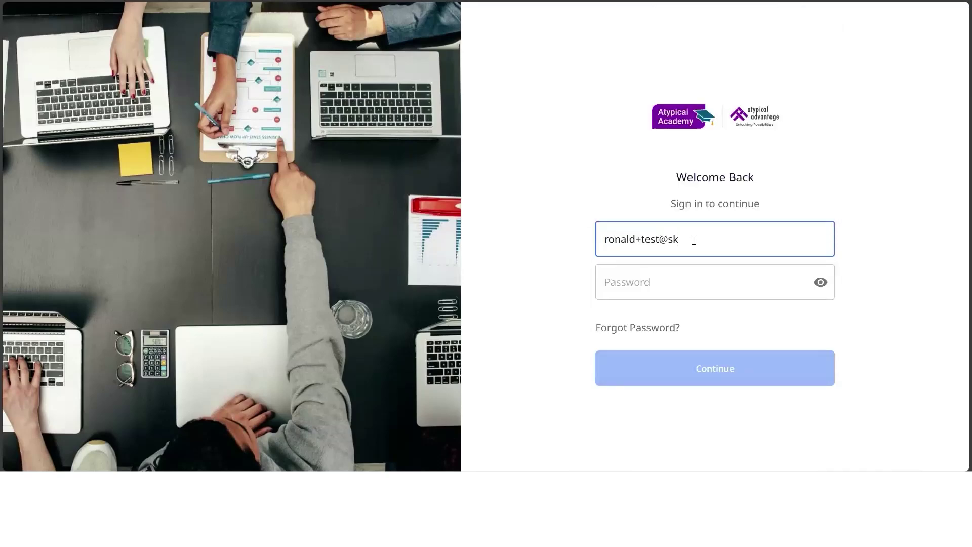
click(665, 282)
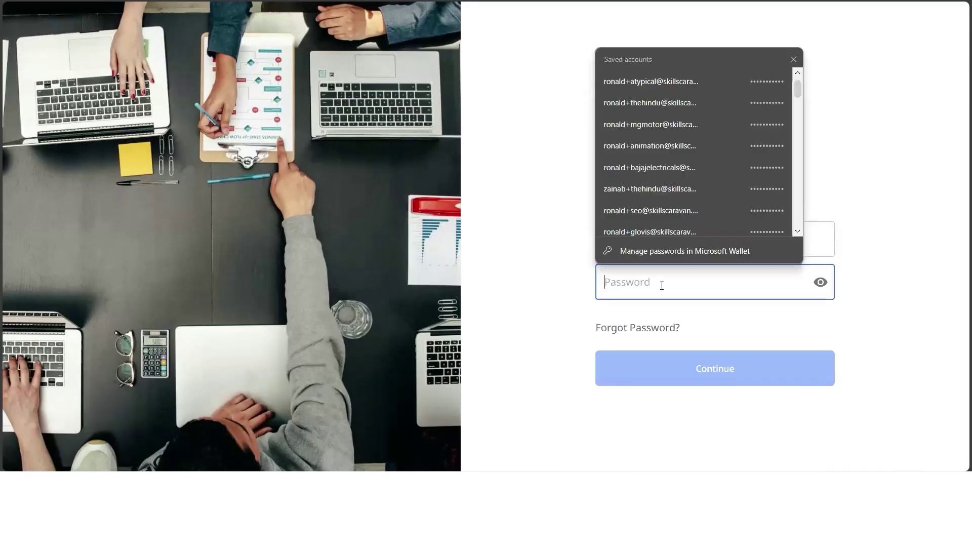
text(***********)
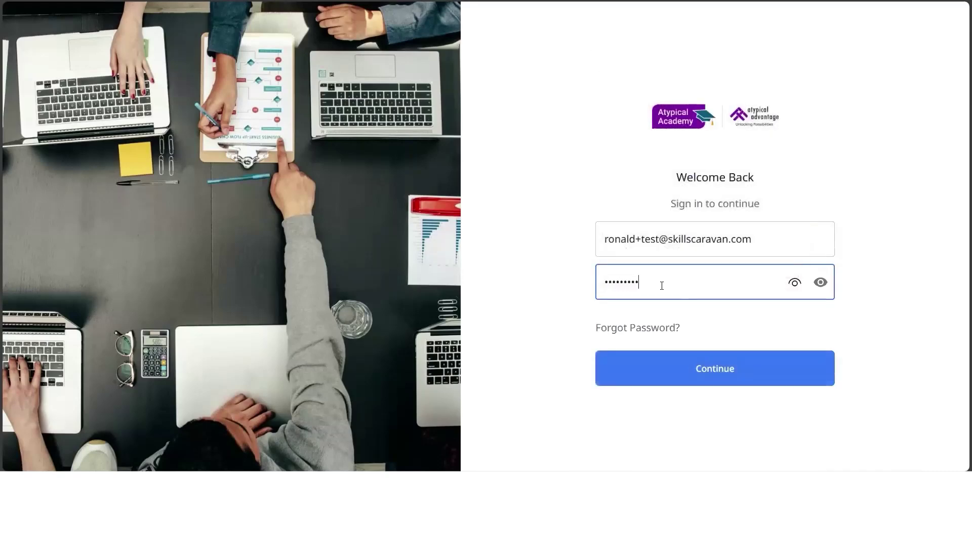
click(676, 369)
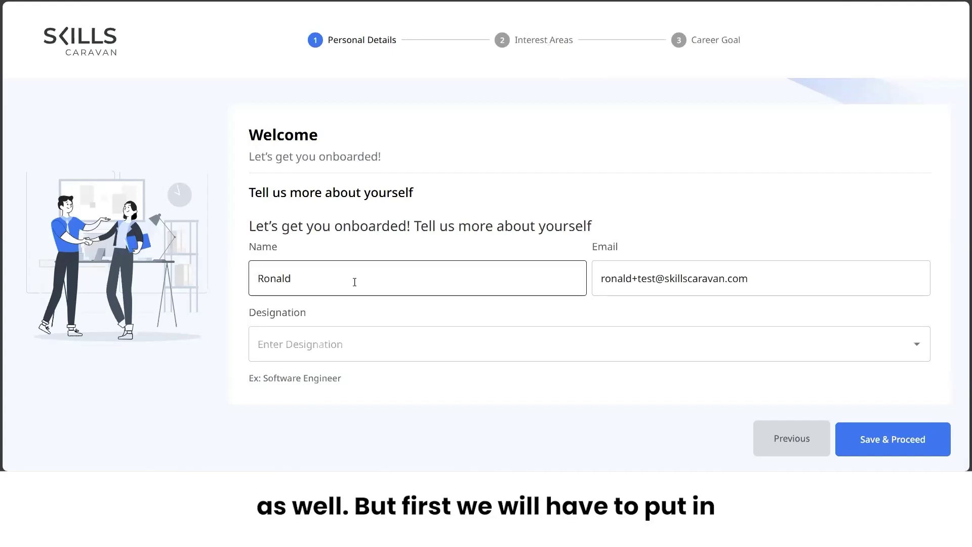
Accept the prefilled Name and Email personal details, leaving Designation blank.
click(311, 282)
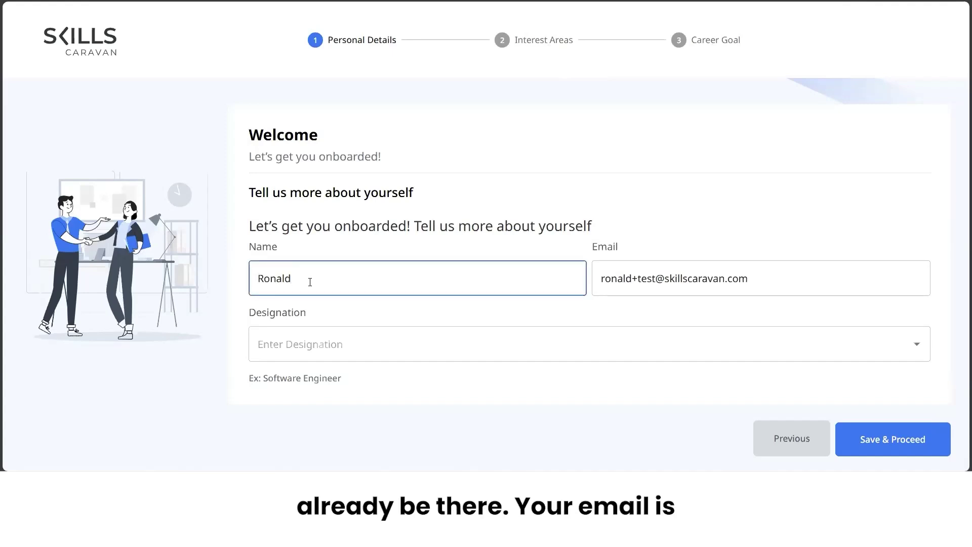
click(700, 277)
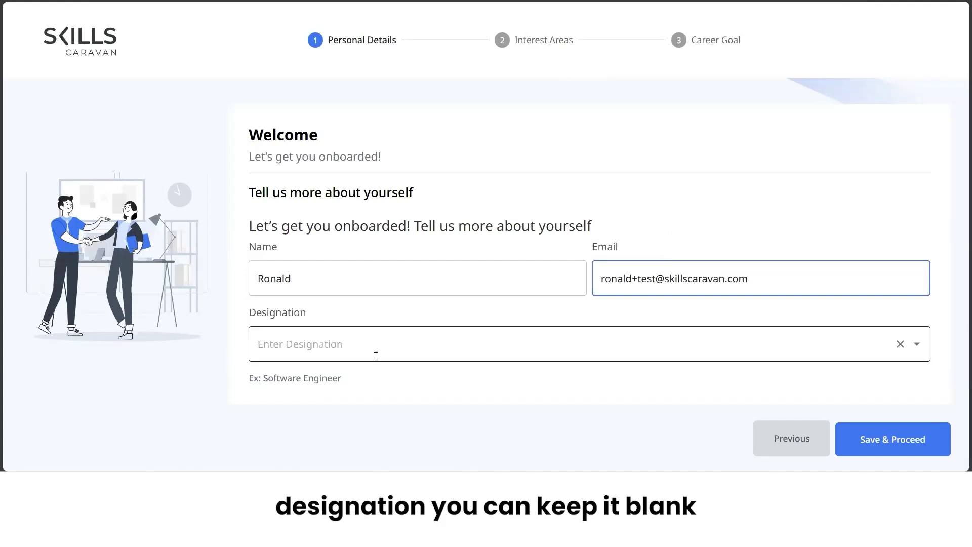
click(894, 440)
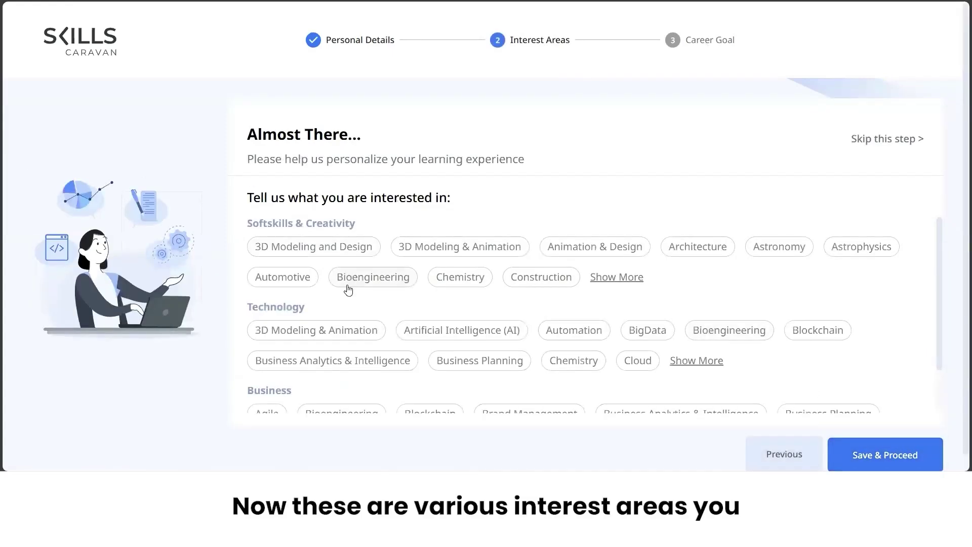
Choose 3D Modeling and Design as the interest and skip the career goal.
scroll(349, 289, down, 1)
scroll(348, 289, down, 1)
scroll(348, 289, up, 1)
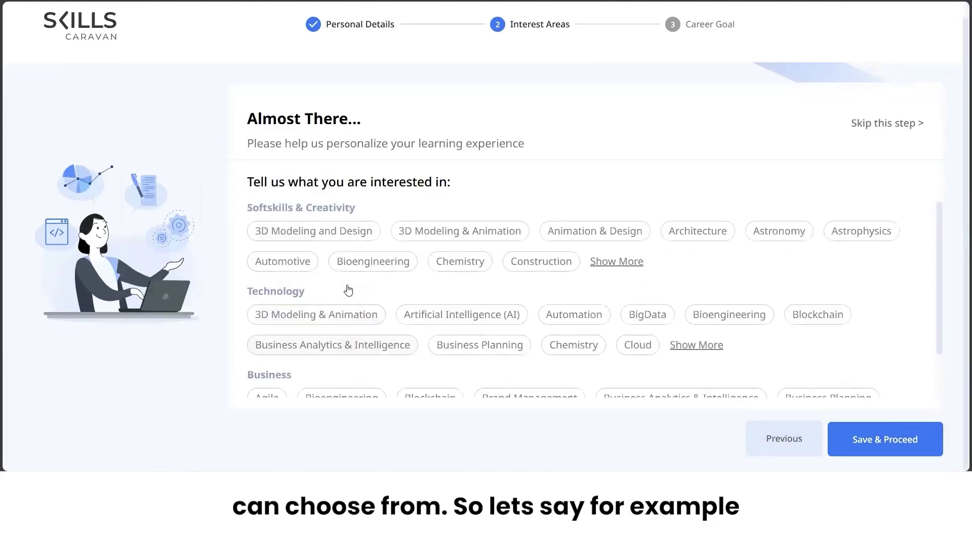
click(307, 231)
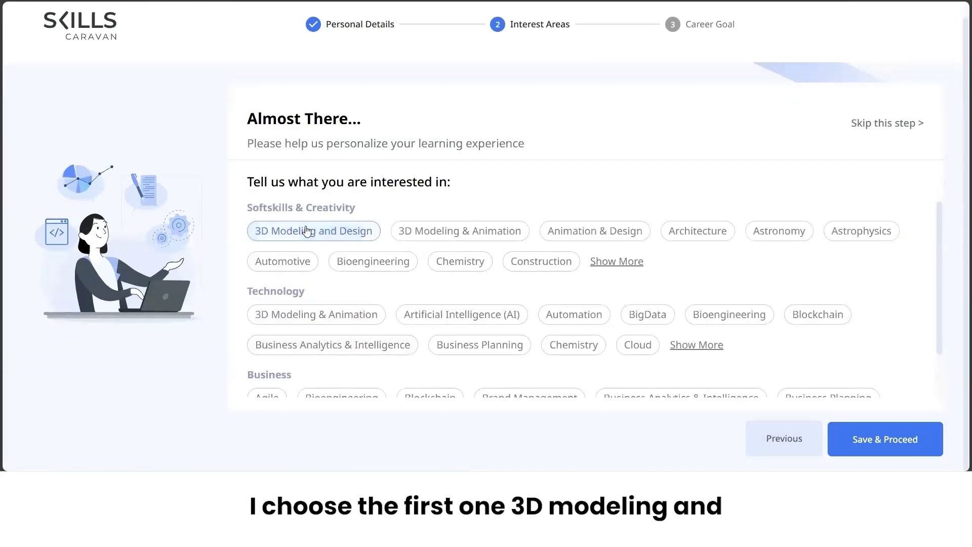
click(866, 441)
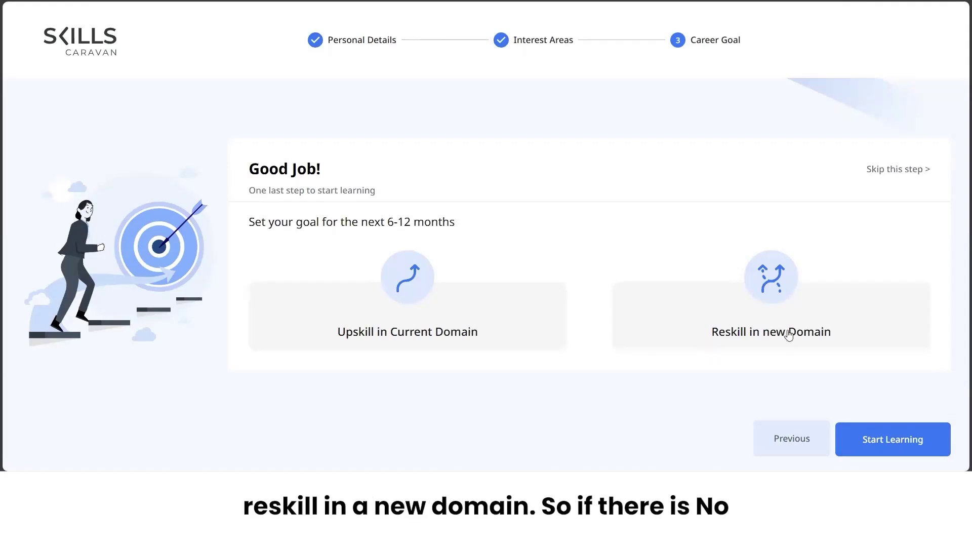
click(895, 172)
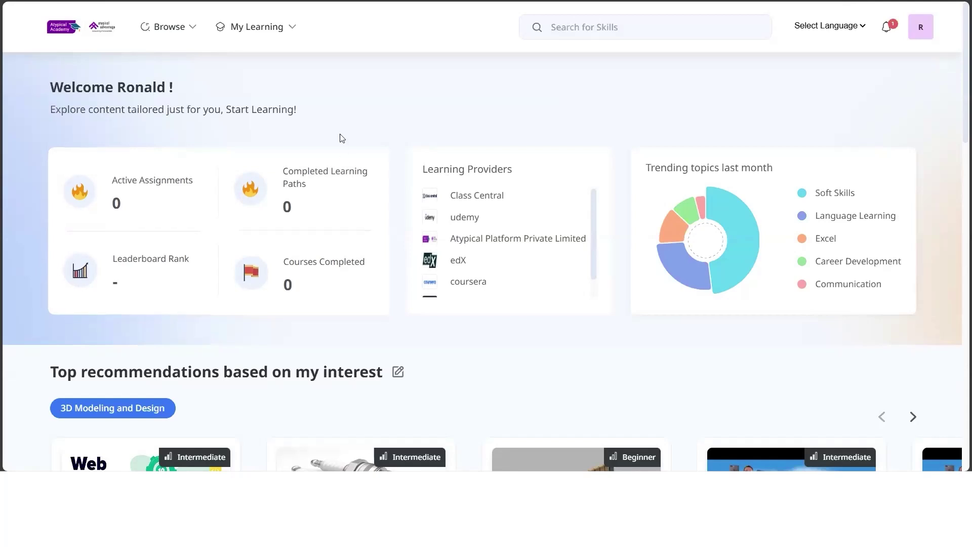
Open the Browse catalogue of content providers and course categories.
click(171, 29)
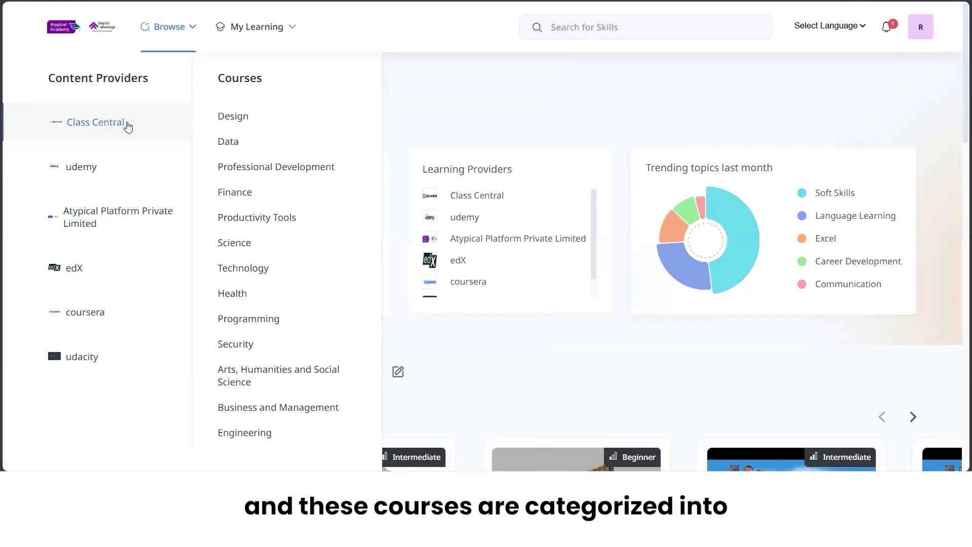
Open Class Central > Design > 3D & Animation and scroll through its 207 courses.
mouse_move(227, 120)
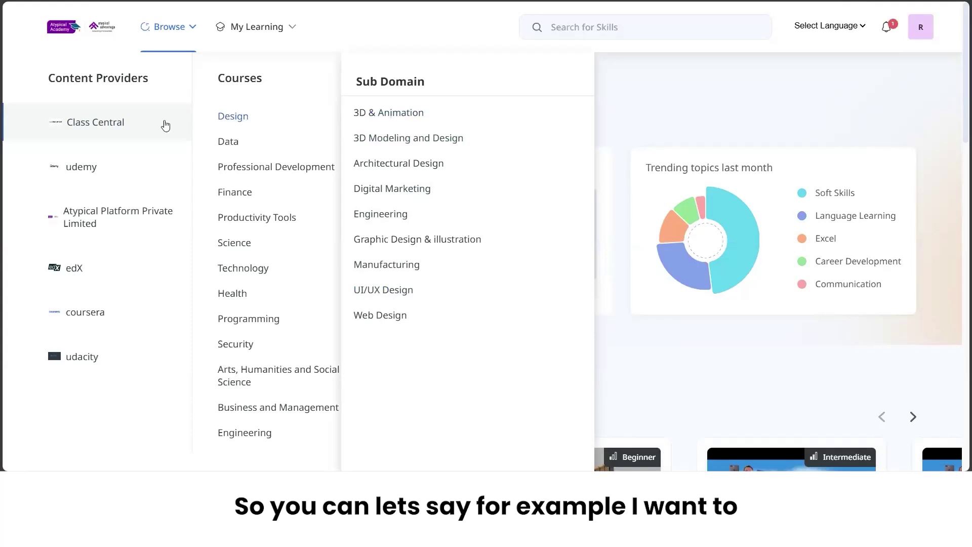
click(161, 125)
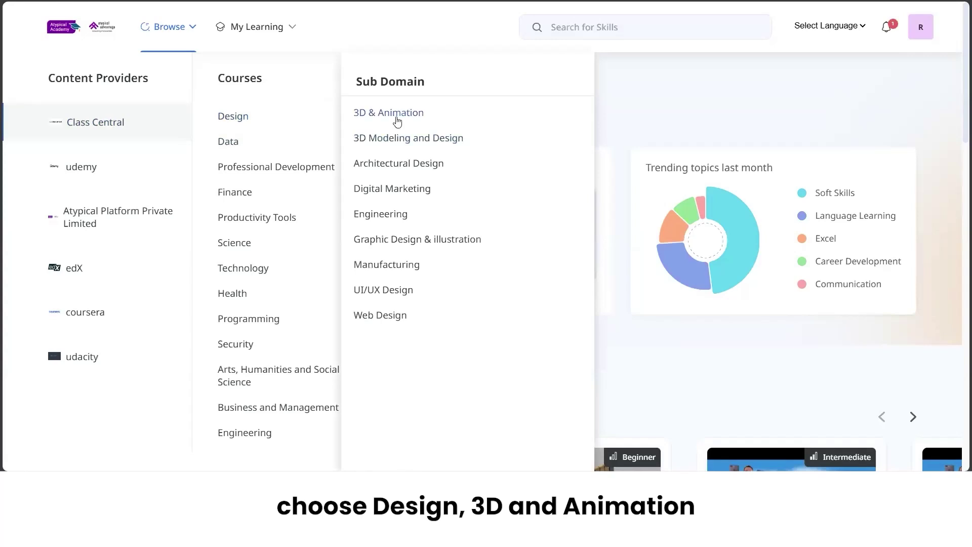
click(398, 120)
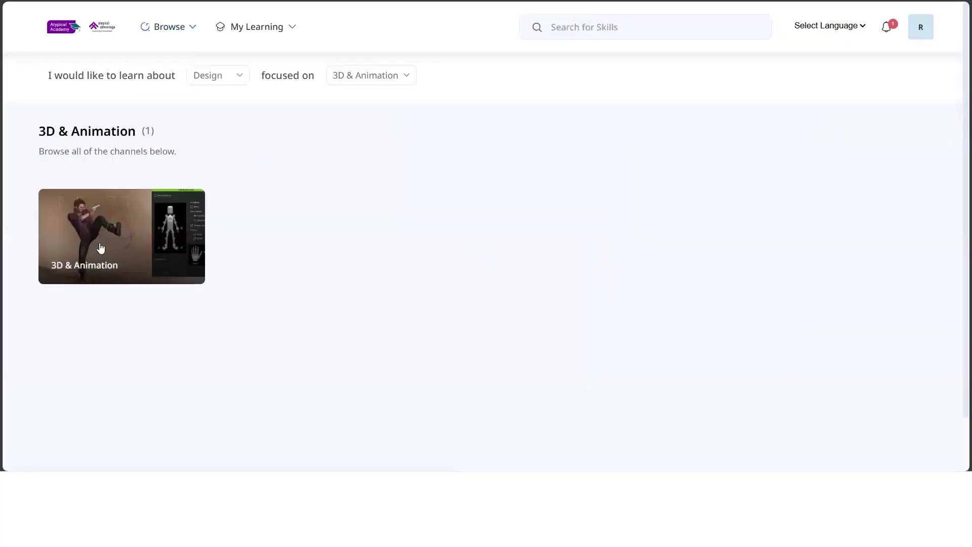
click(100, 245)
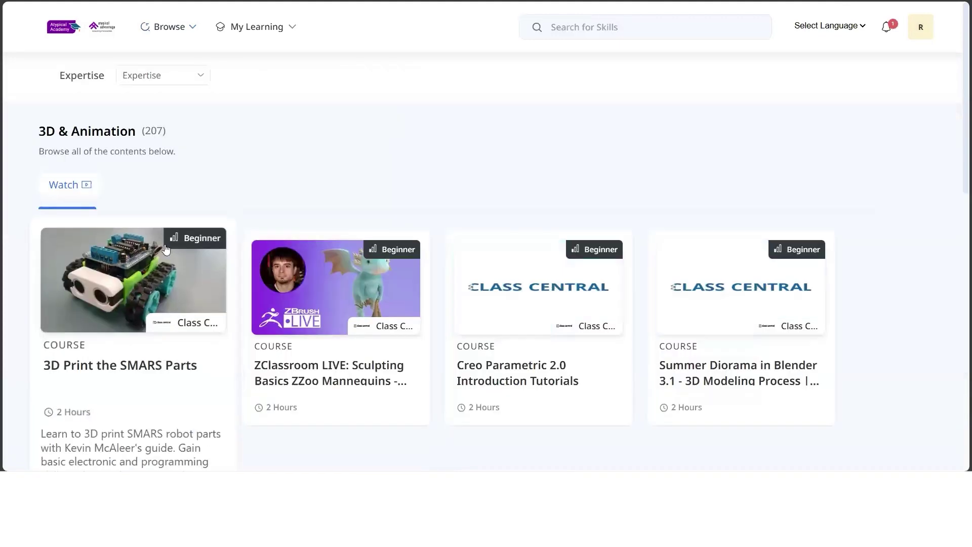
scroll(165, 248, down, 9)
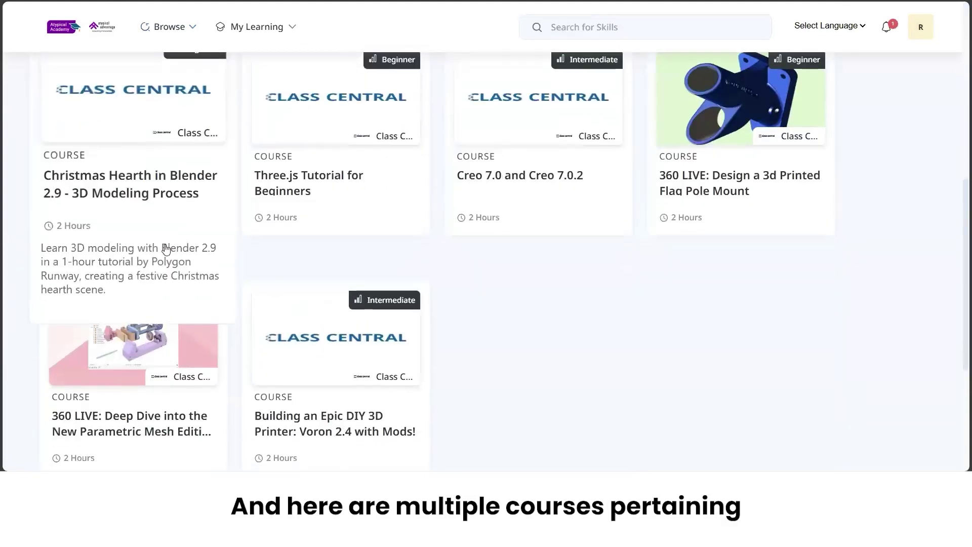
scroll(165, 248, up, 8)
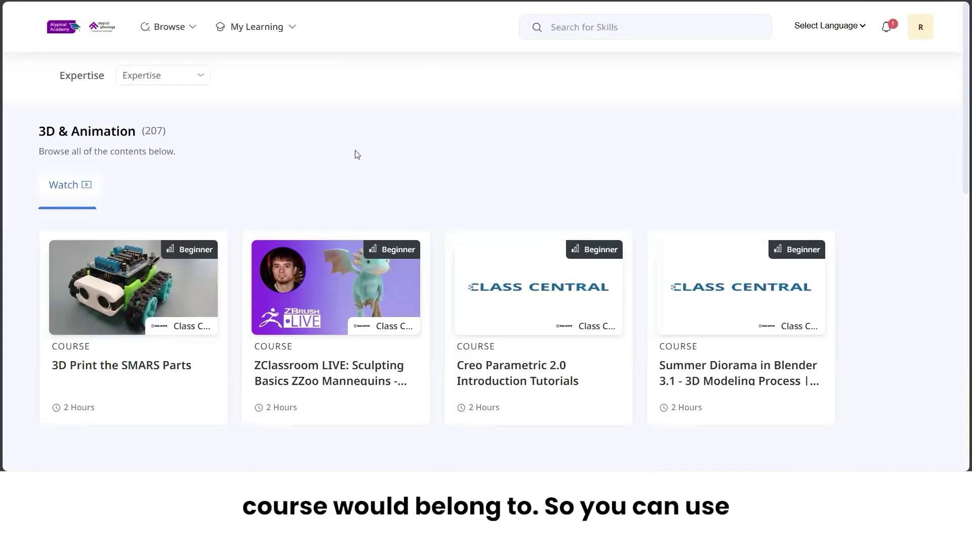
click(582, 25)
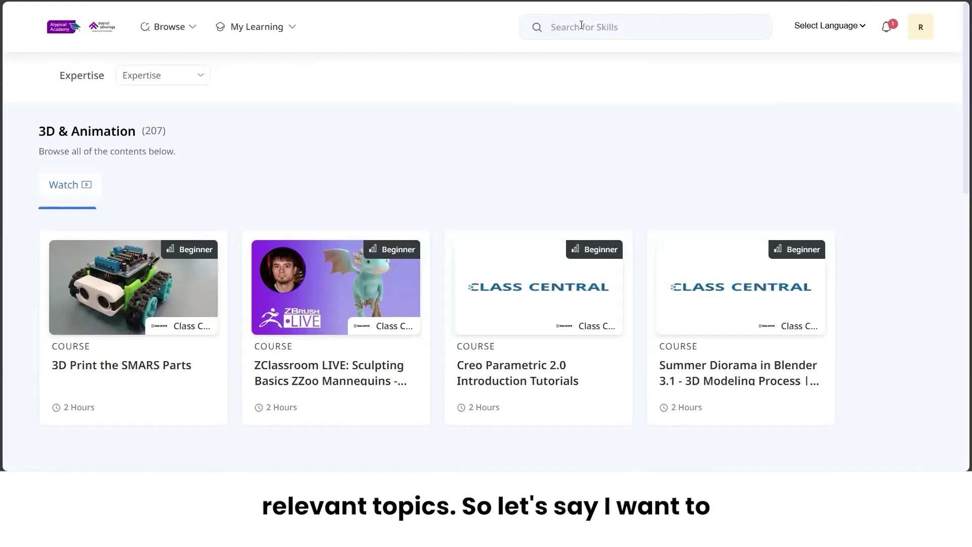
Search for 'excel', scroll the 88 results, and expand the Providers filter.
text(excel)
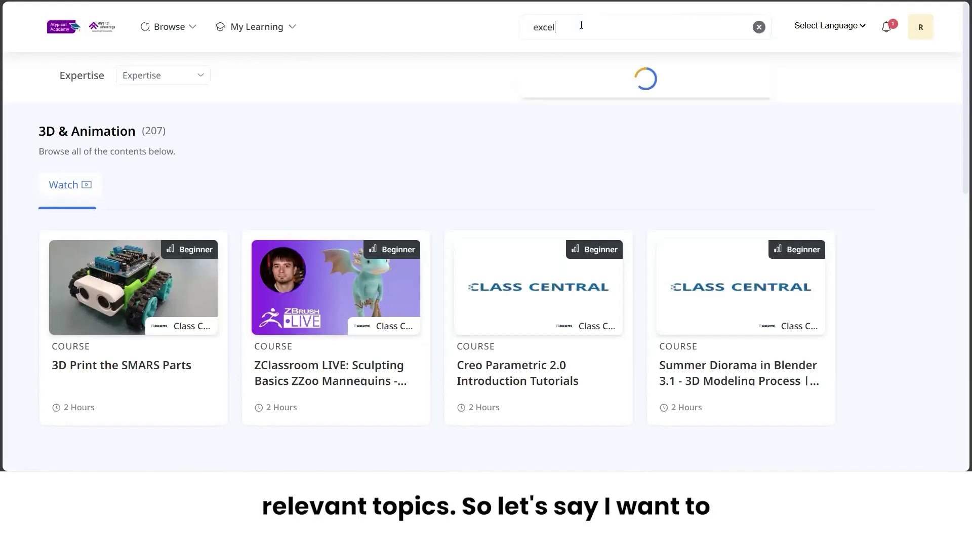
key(Return)
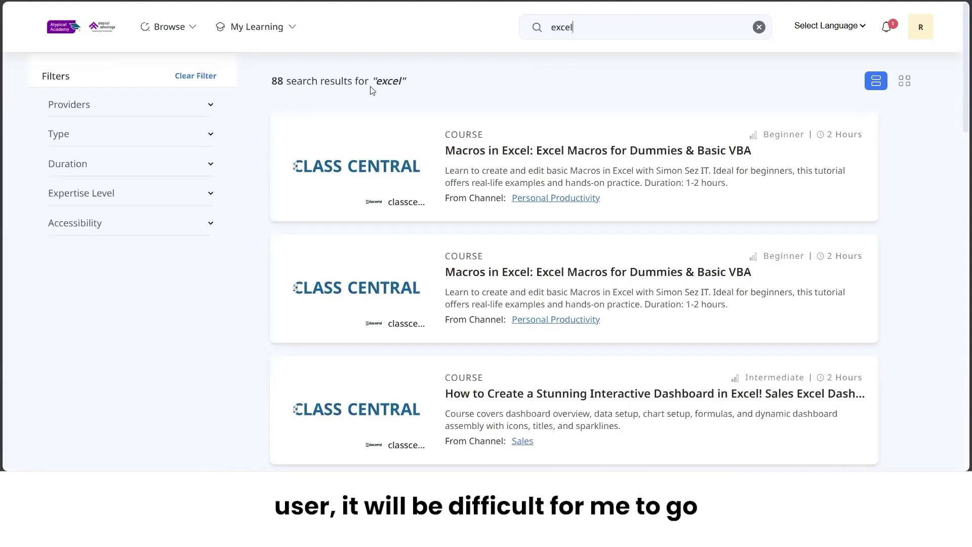
scroll(420, 210, down, 10)
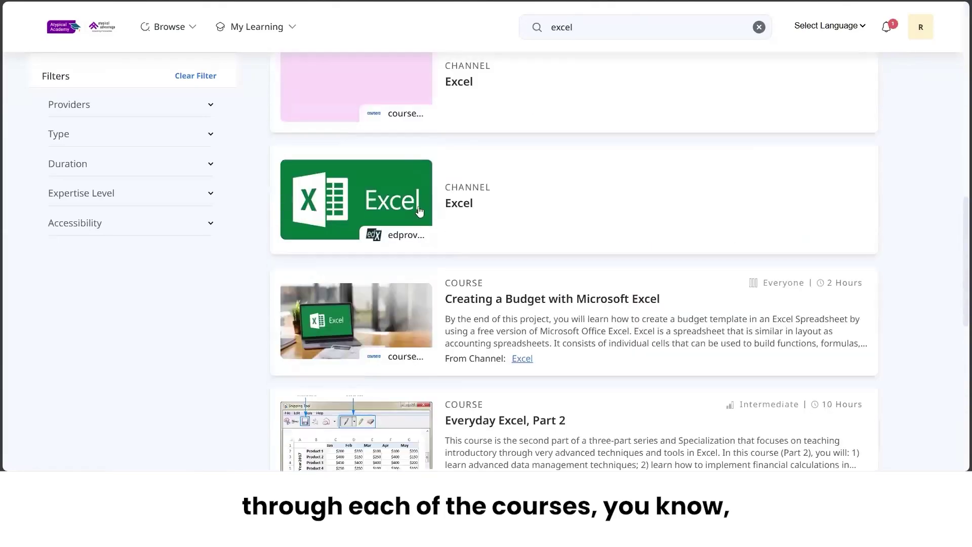
scroll(419, 210, down, 10)
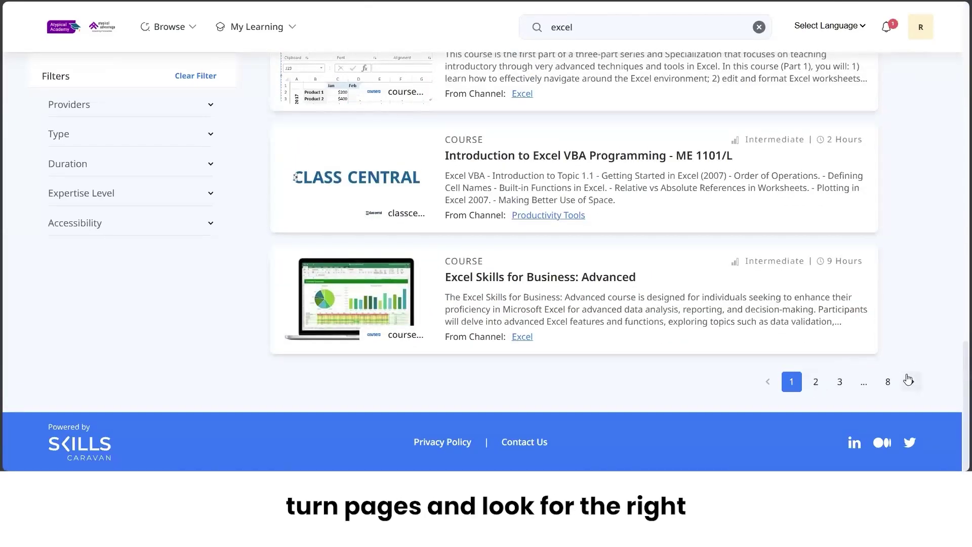
scroll(750, 229, up, 20)
scroll(750, 230, down, 1)
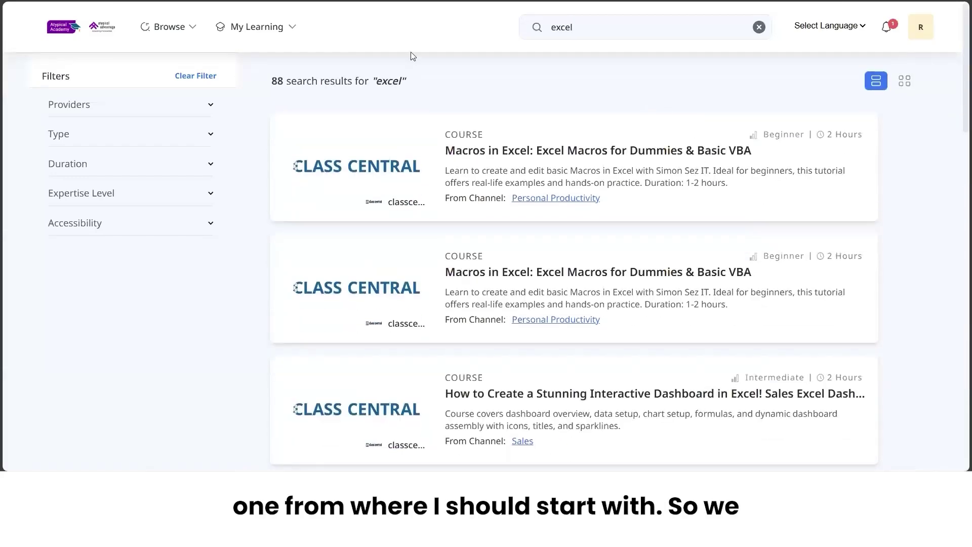
click(160, 106)
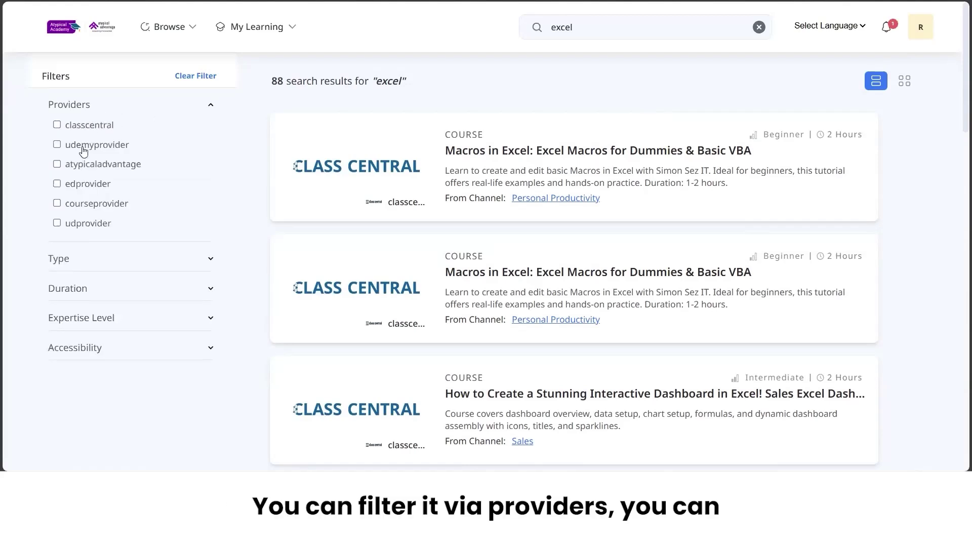
Expand the Type, Duration and Expertise Level filters in the results sidebar.
click(105, 259)
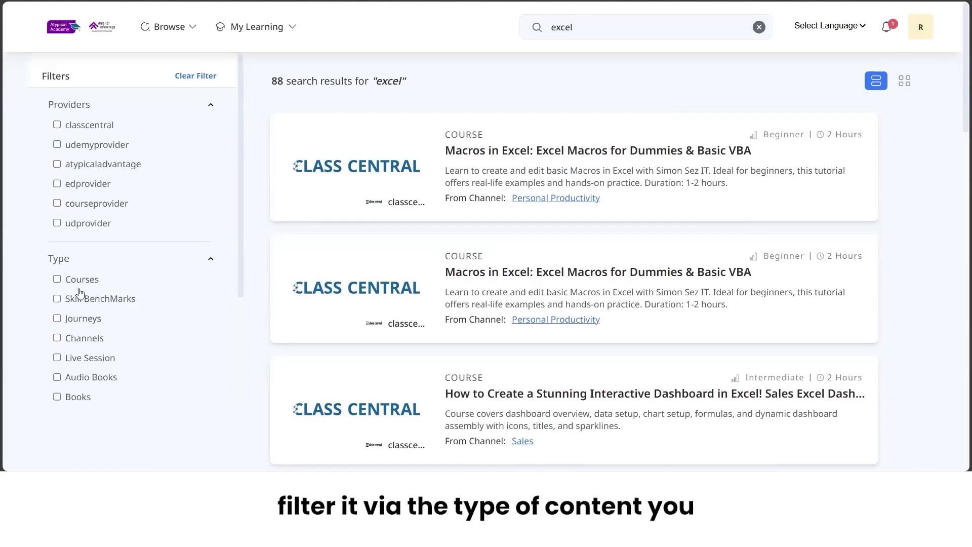
scroll(108, 325, down, 3)
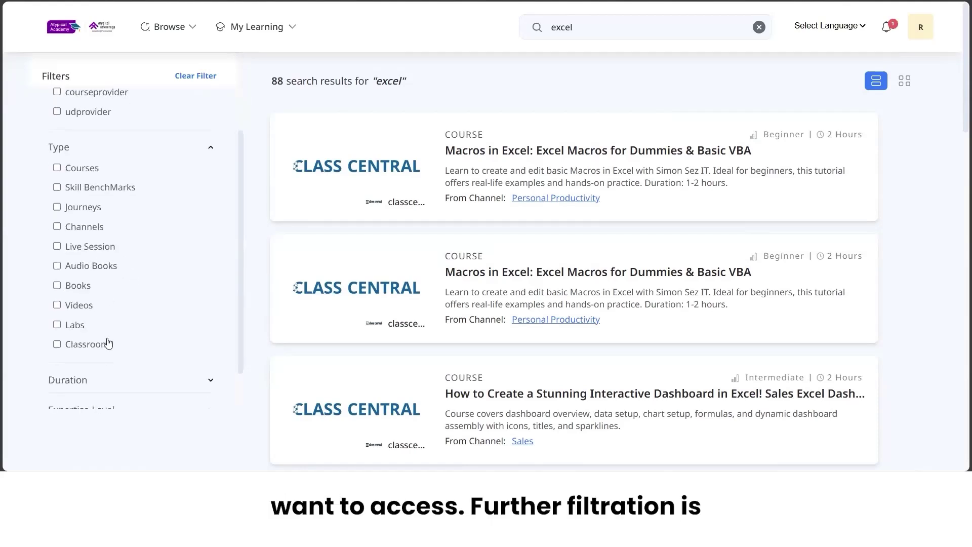
scroll(108, 344, down, 1)
click(100, 333)
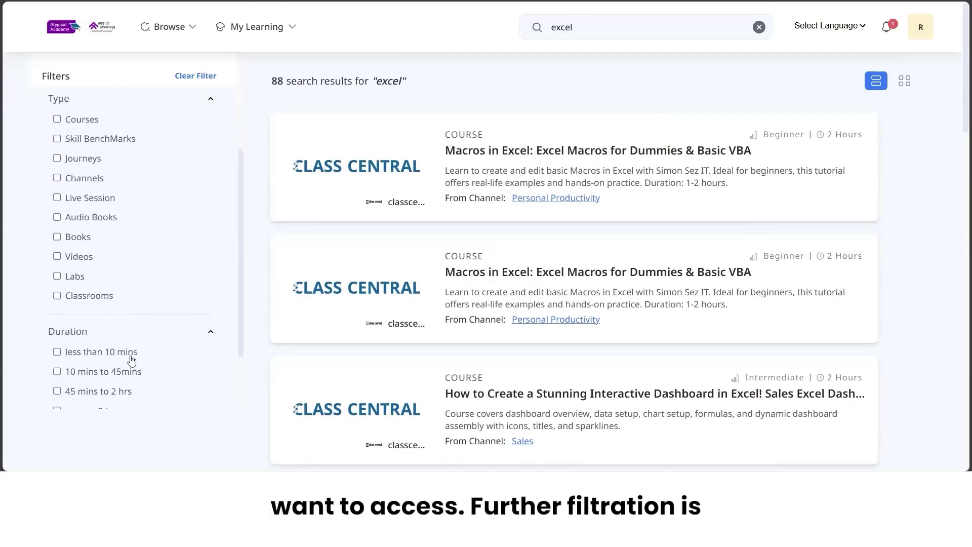
scroll(132, 360, down, 2)
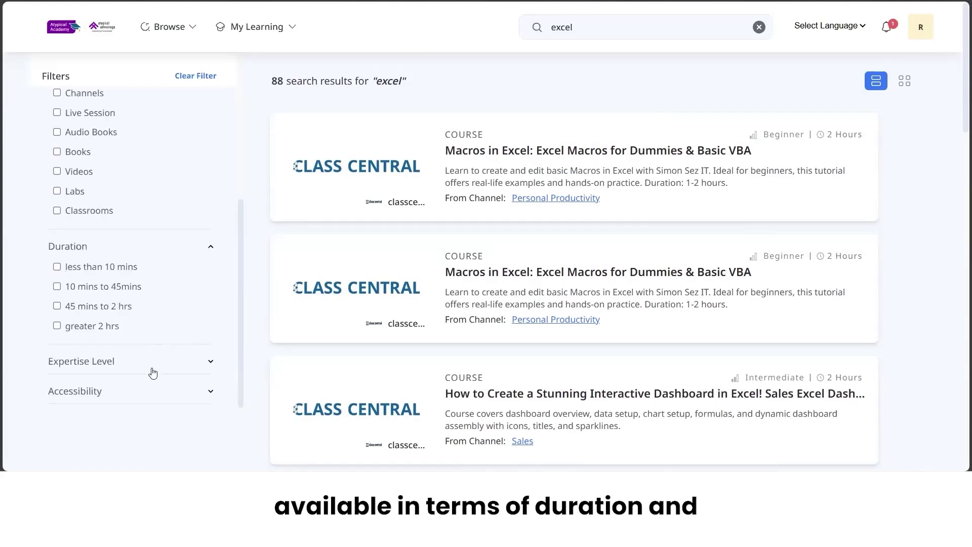
click(124, 371)
scroll(145, 384, down, 2)
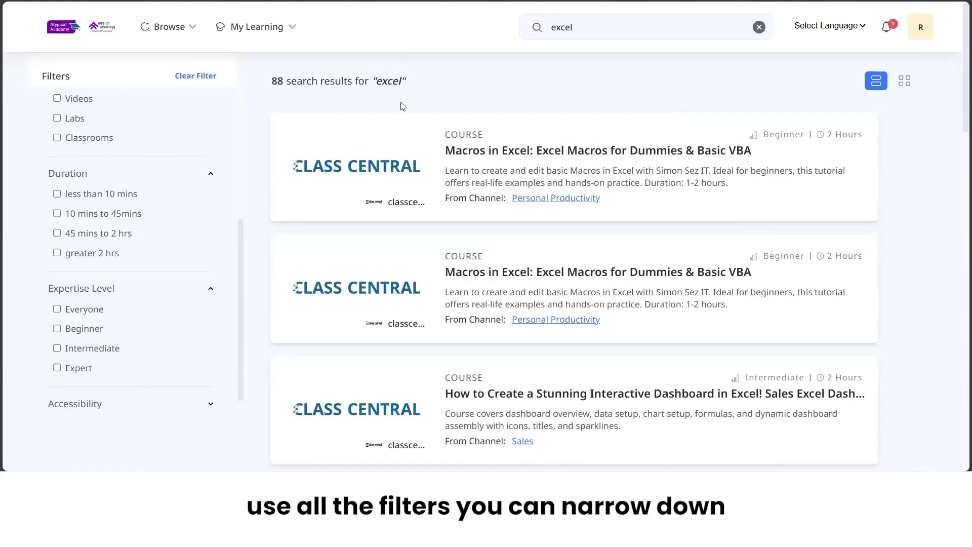
click(93, 33)
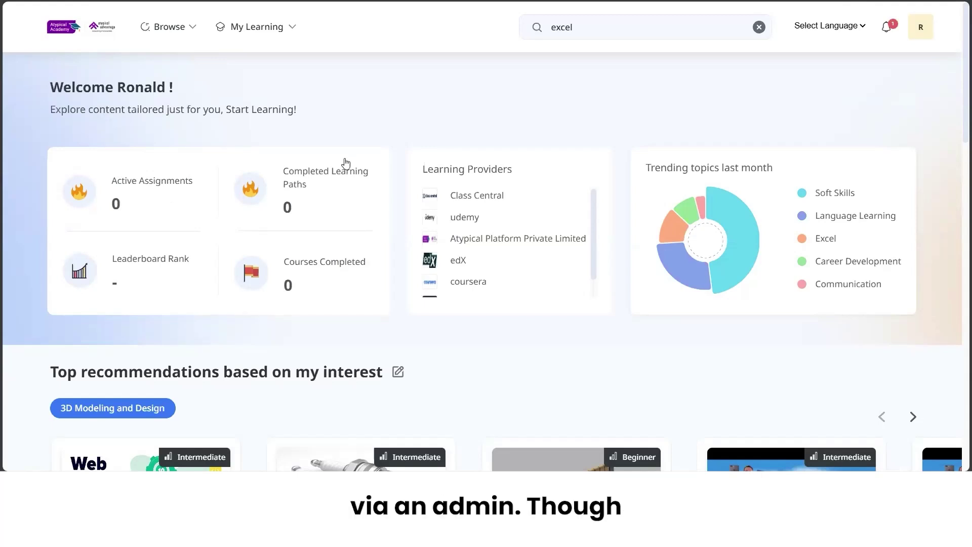
Clear 'excel' from the Search for Skills box on the dashboard.
click(759, 27)
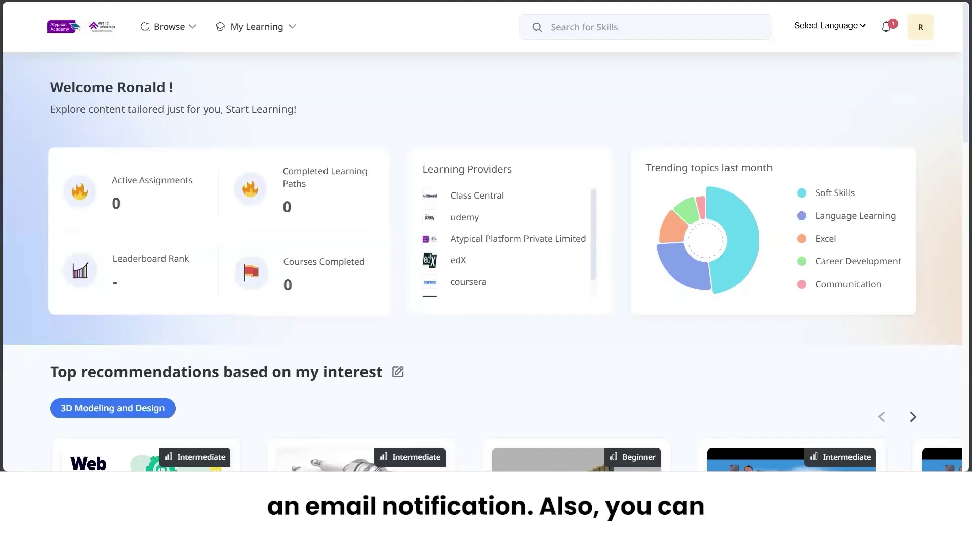
click(885, 30)
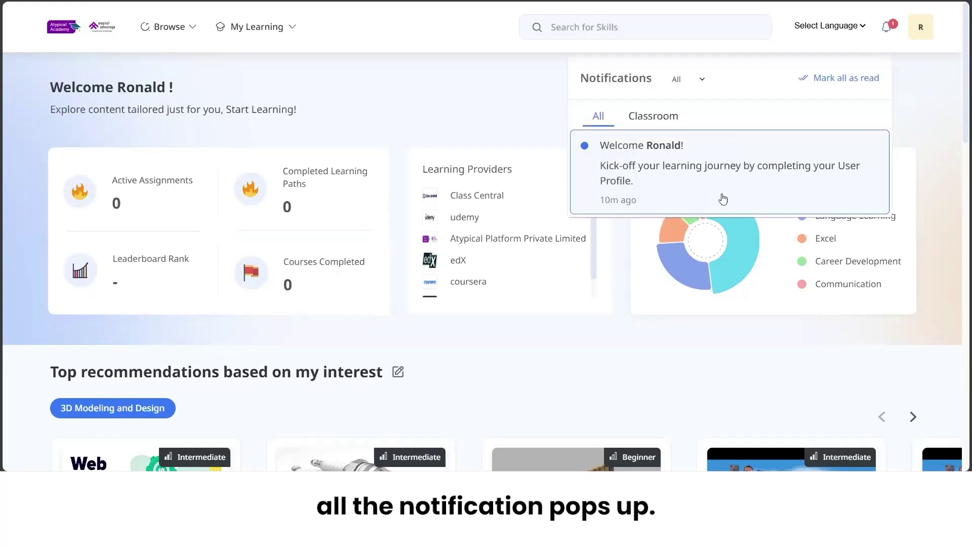
click(486, 130)
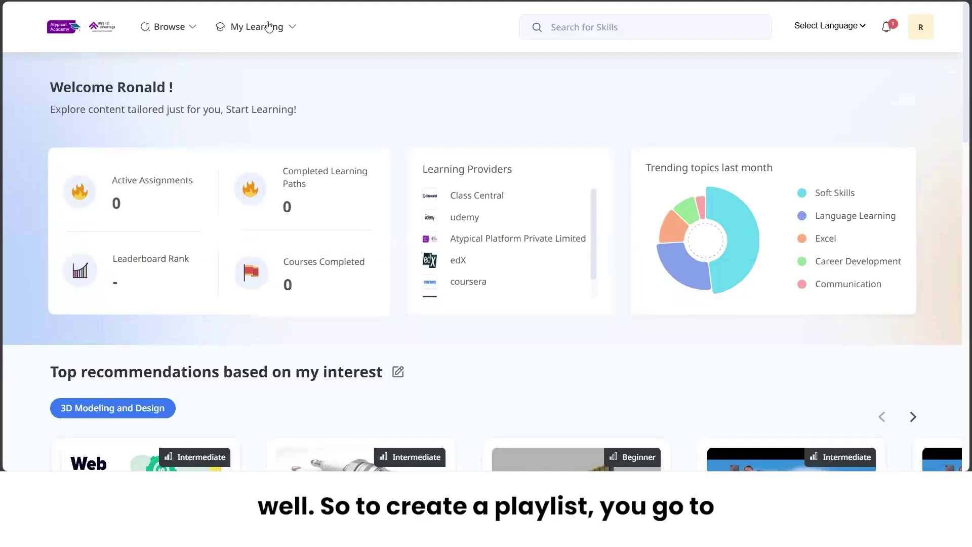
click(289, 27)
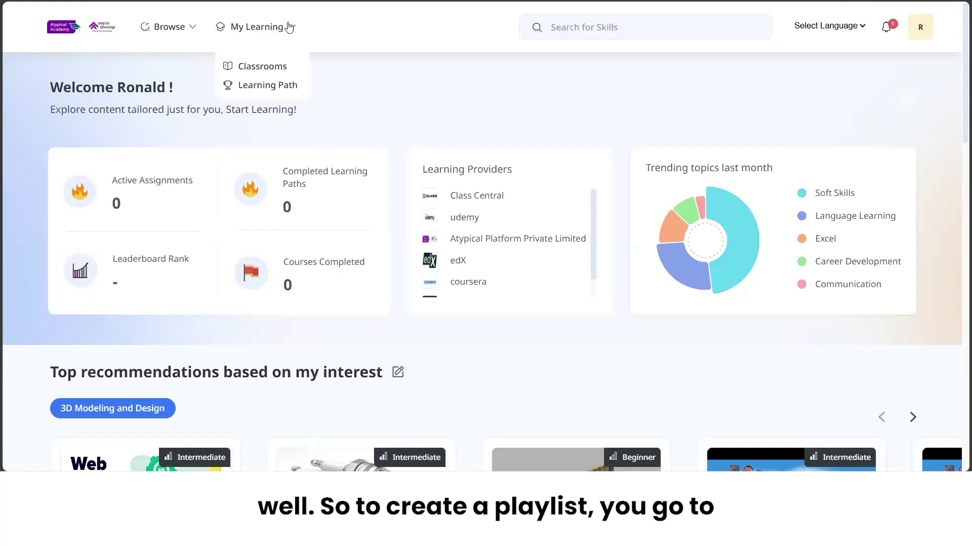
click(263, 90)
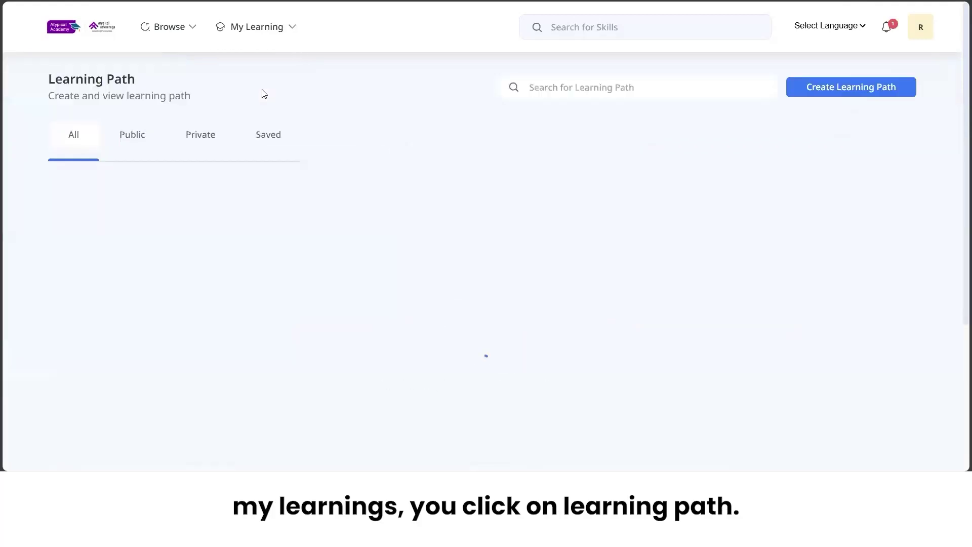
click(845, 93)
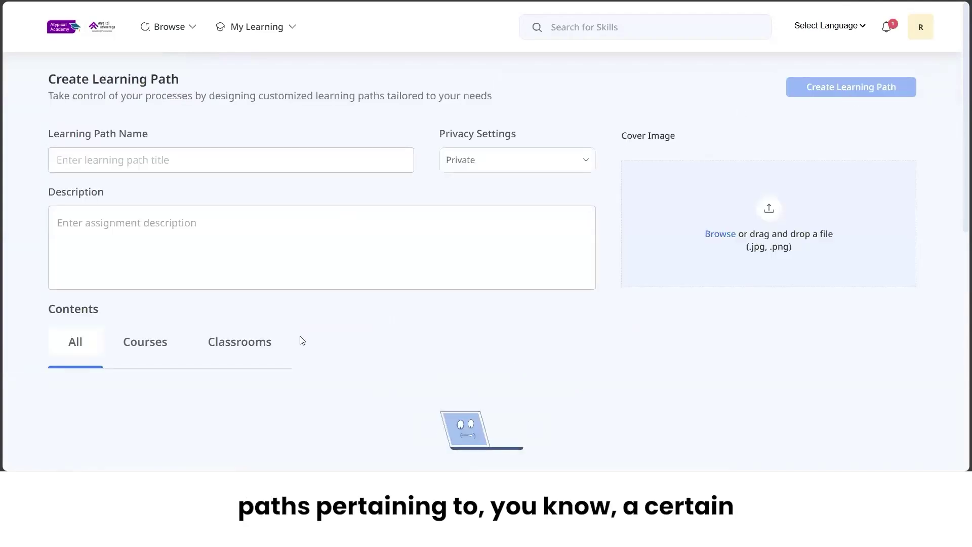
scroll(299, 339, down, 2)
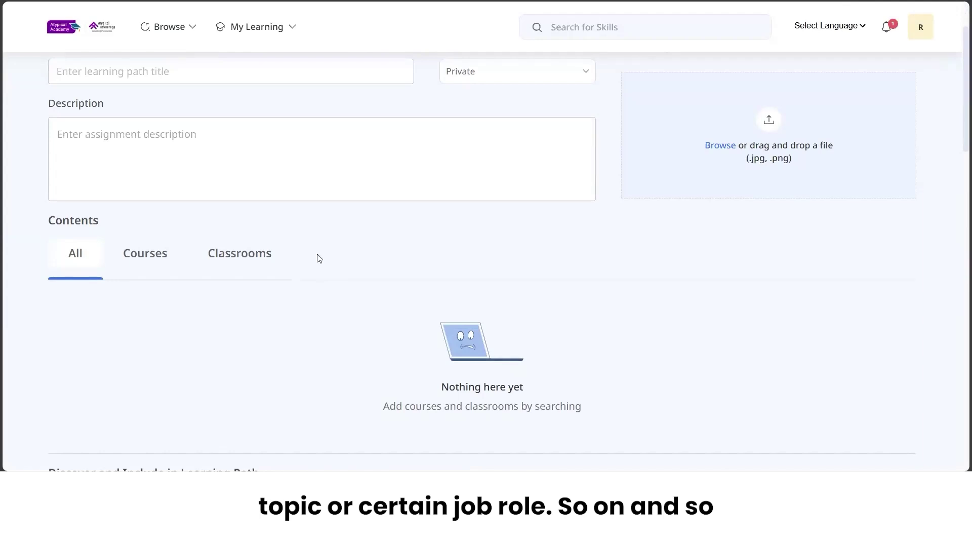
scroll(317, 257, up, 1)
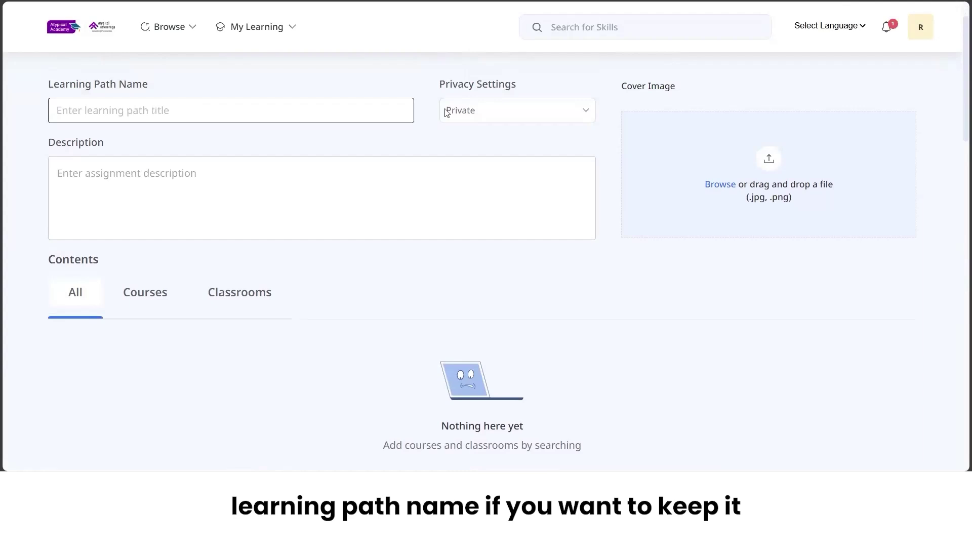
click(523, 106)
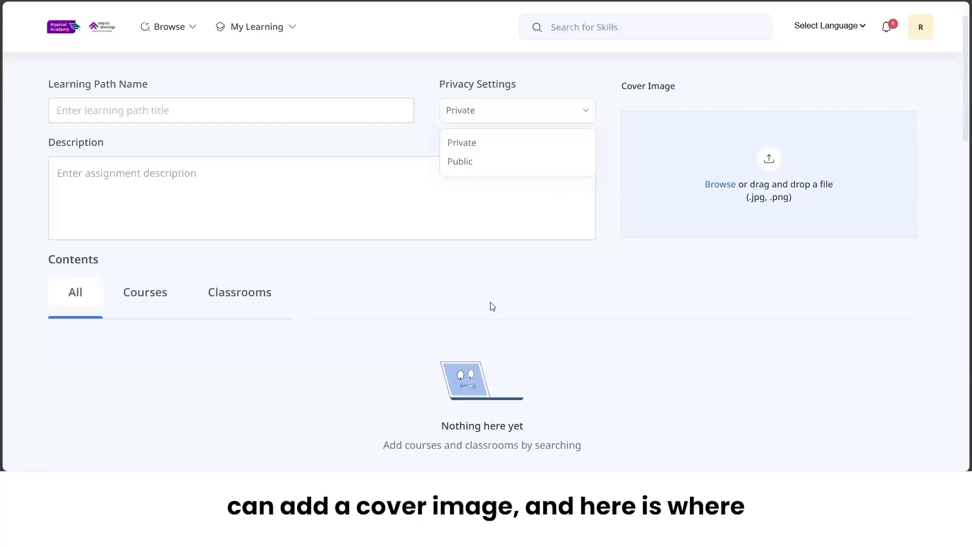
scroll(491, 307, down, 6)
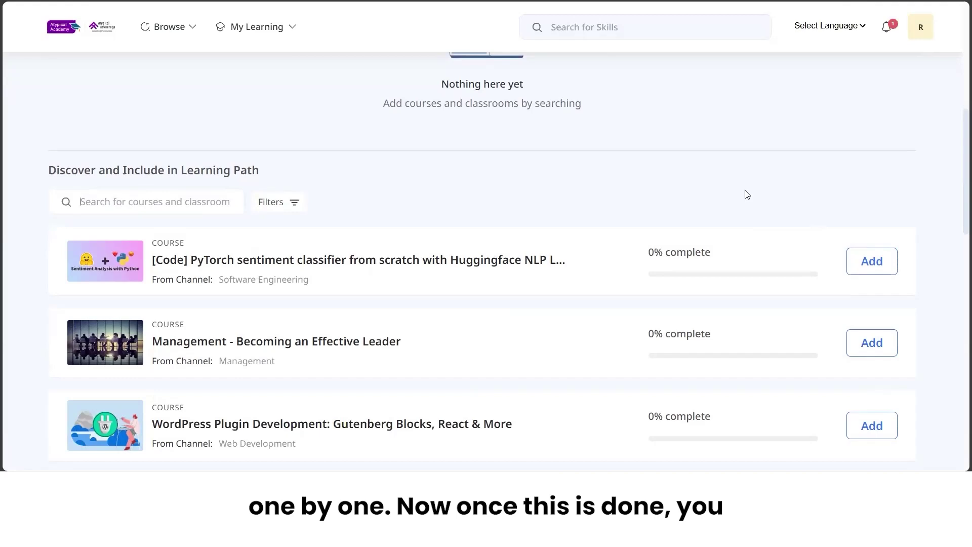
scroll(744, 193, up, 7)
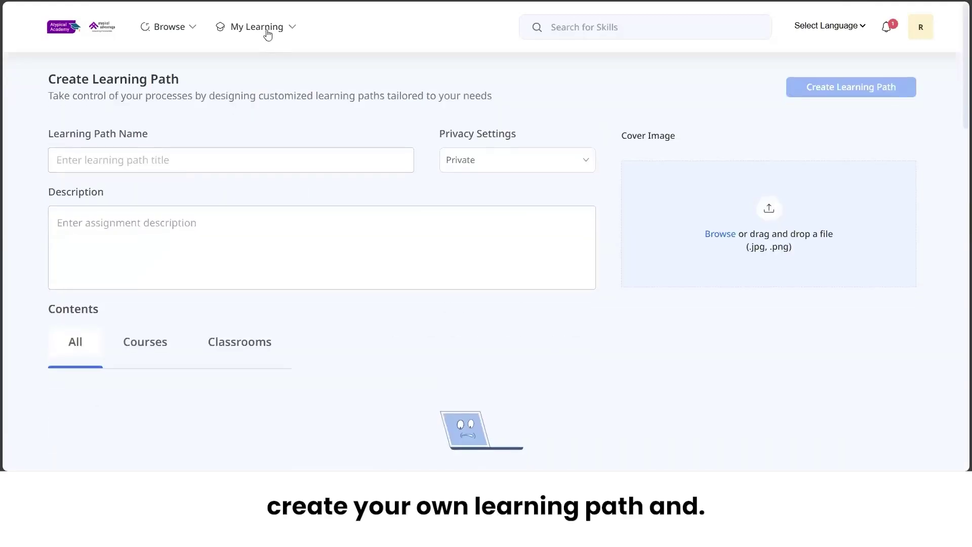
Open the Leaderboard Rank analytics from the dashboard, review them, and return home.
click(101, 33)
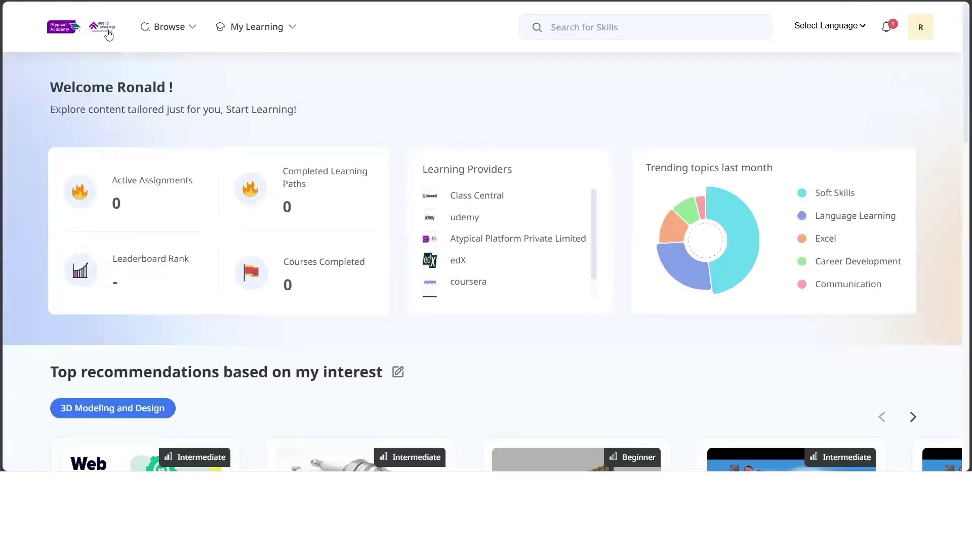
scroll(148, 250, down, 1)
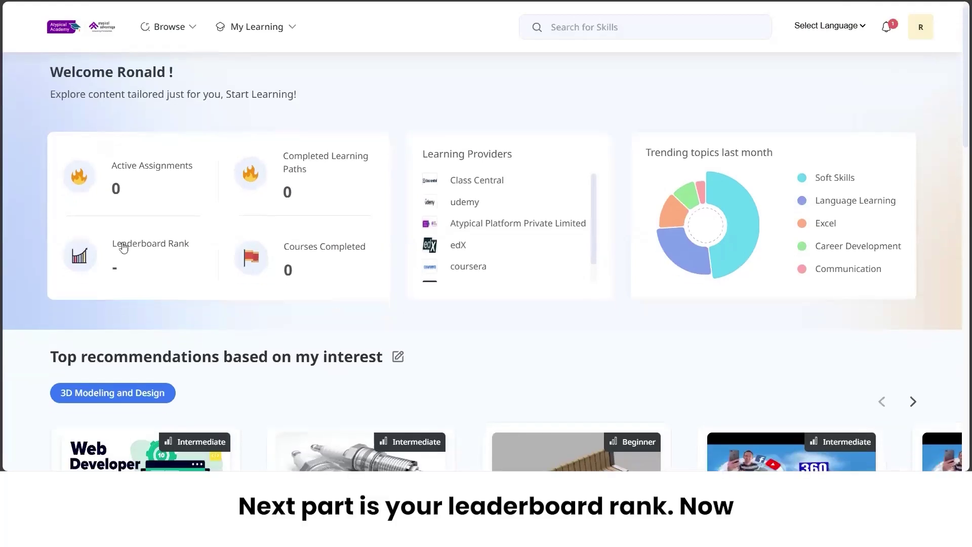
click(178, 252)
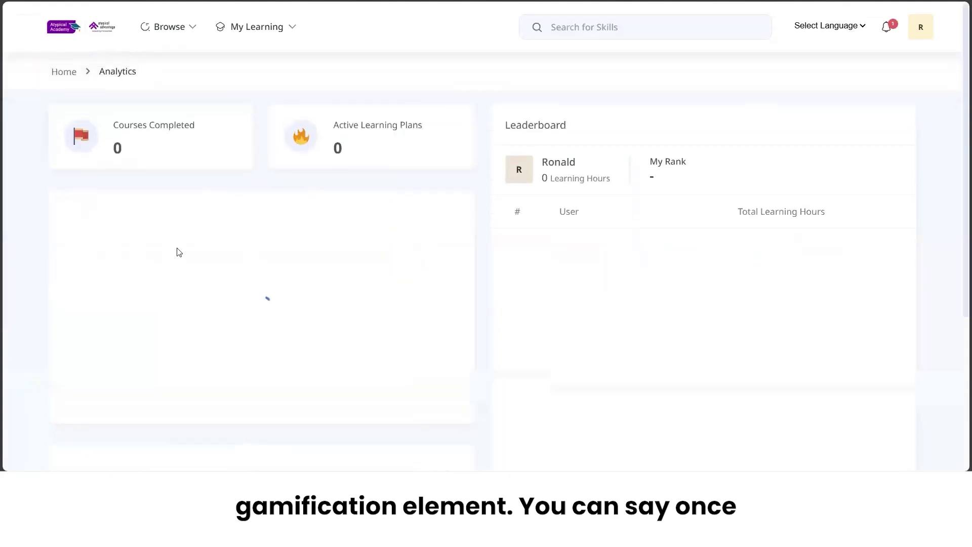
scroll(626, 271, down, 3)
scroll(626, 271, up, 3)
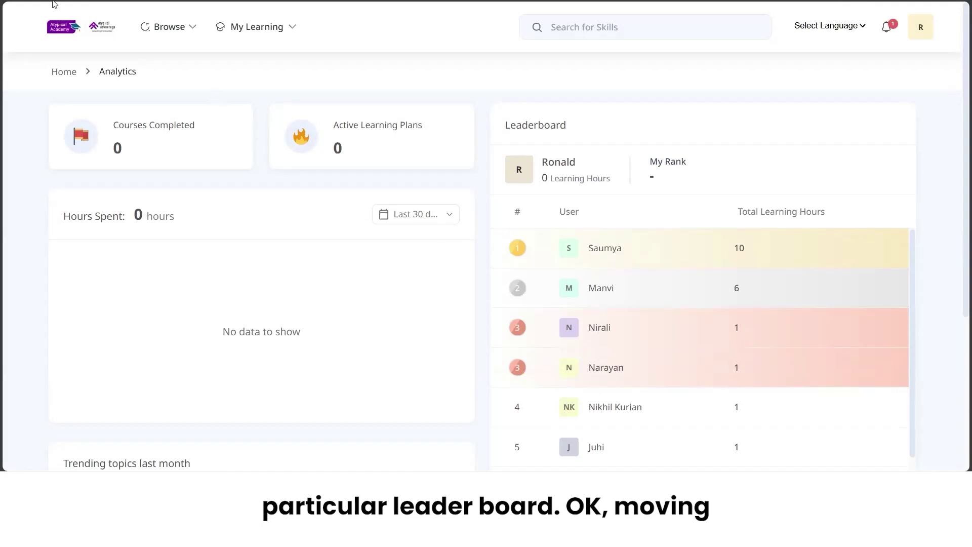
click(81, 28)
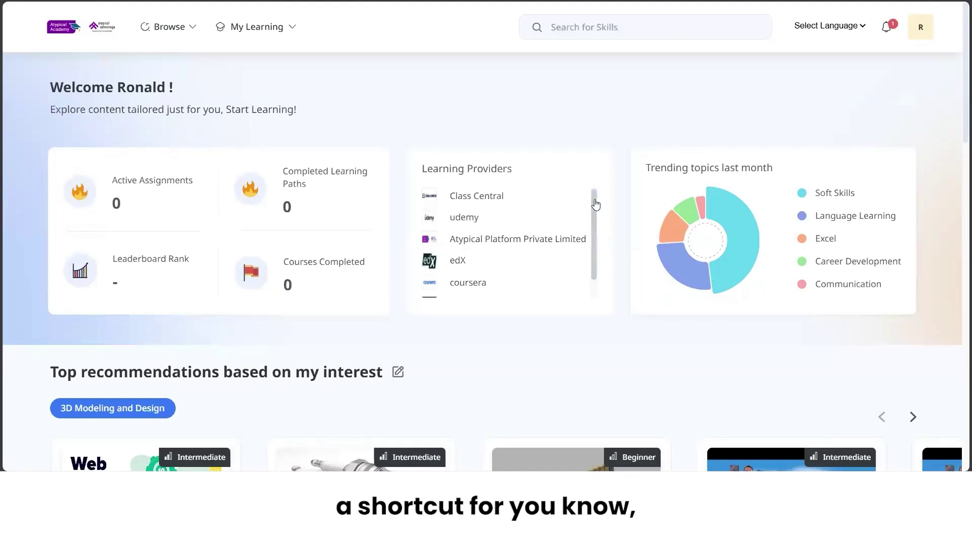
drag(595, 204, 594, 190)
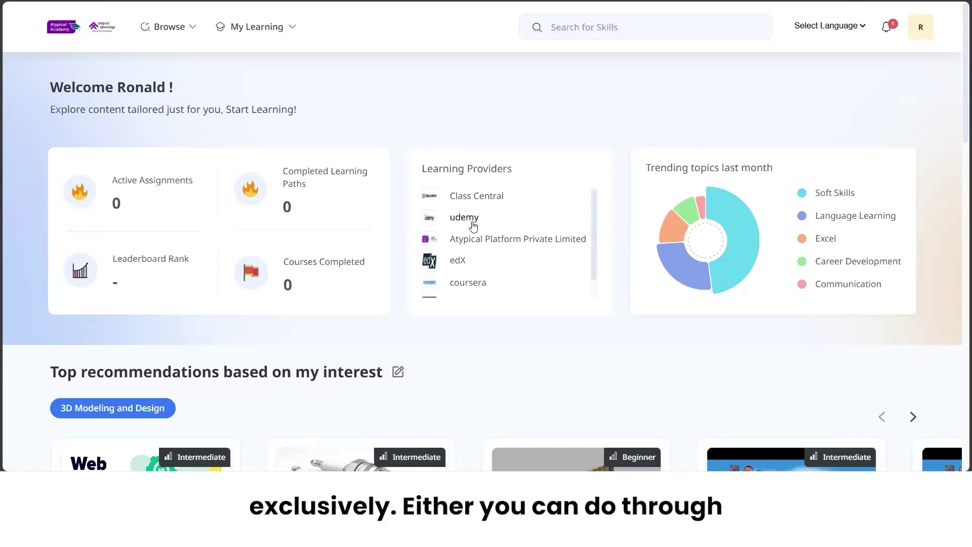
click(178, 28)
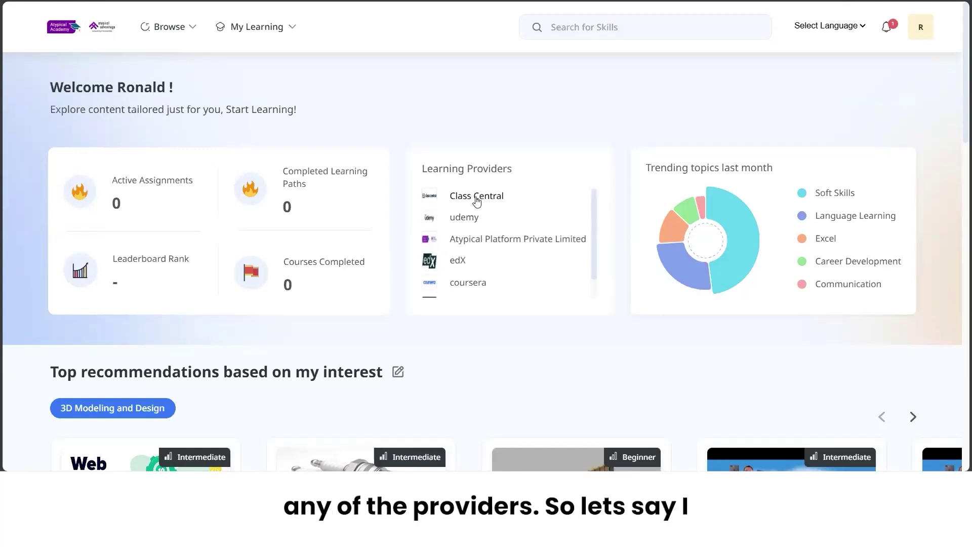
click(470, 218)
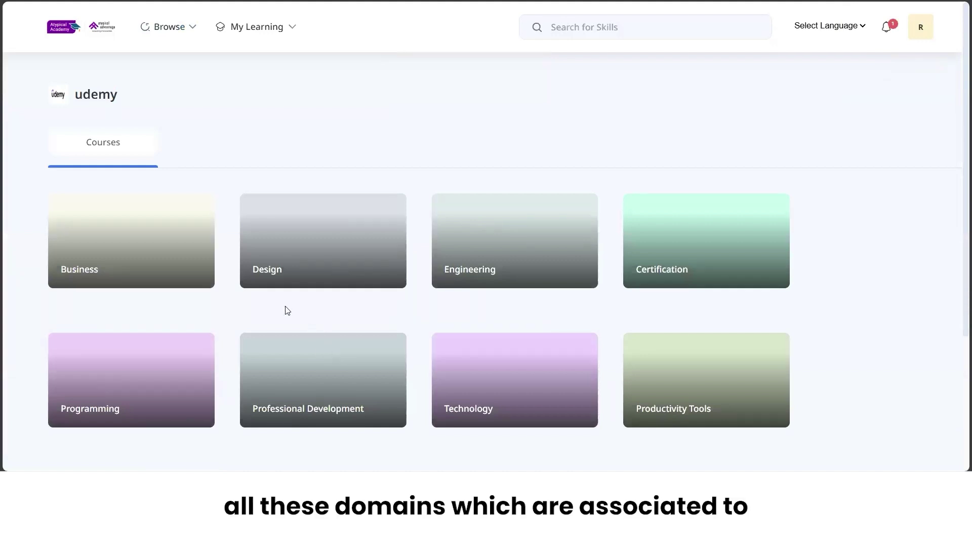
scroll(285, 310, down, 4)
scroll(286, 311, up, 3)
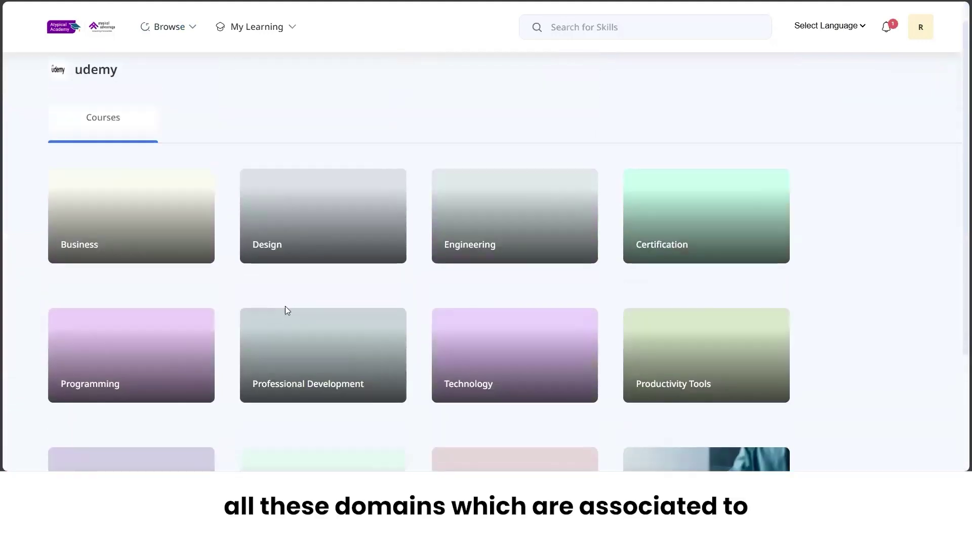
click(528, 231)
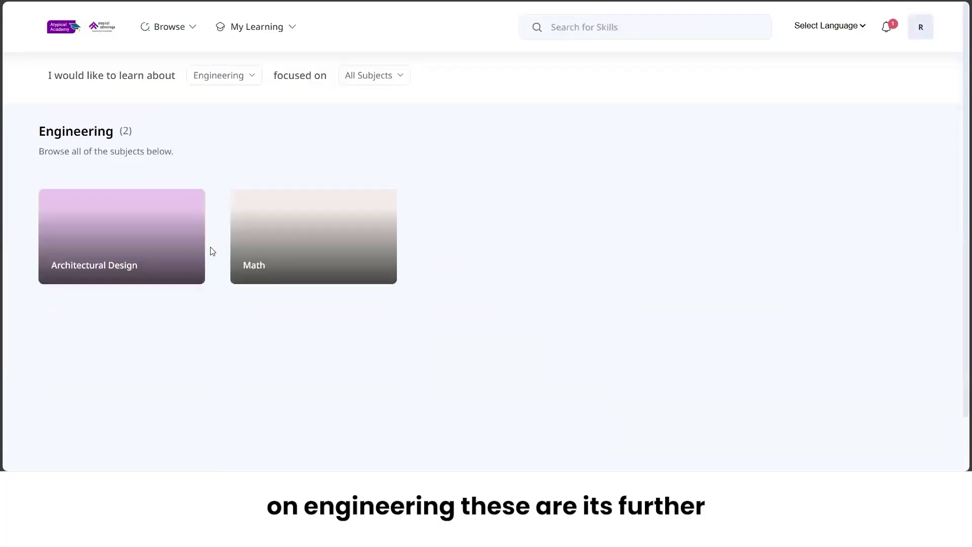
click(121, 243)
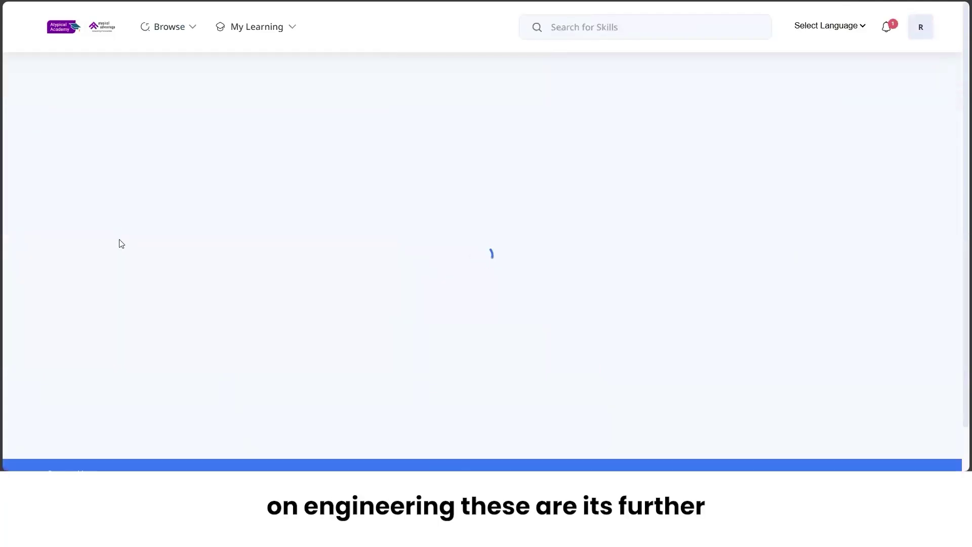
click(187, 247)
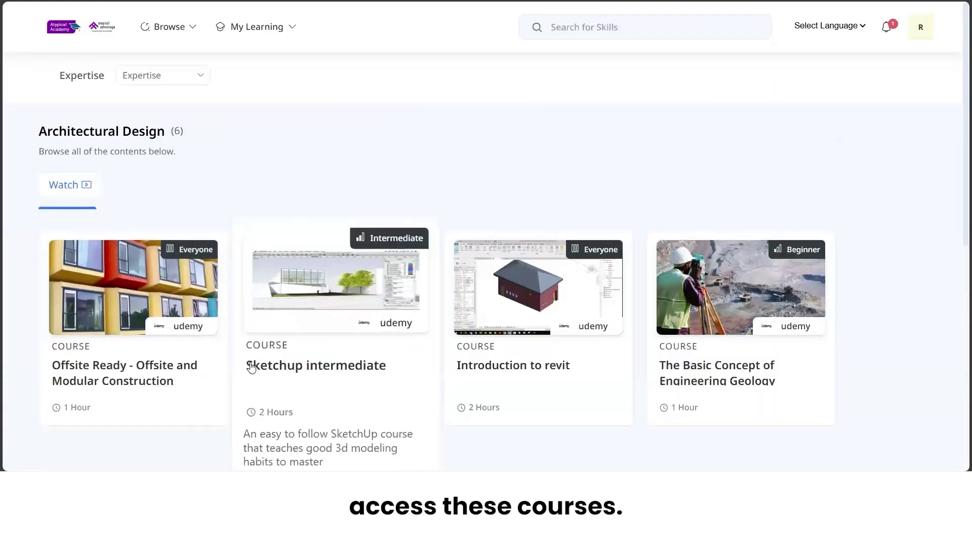
scroll(252, 367, down, 5)
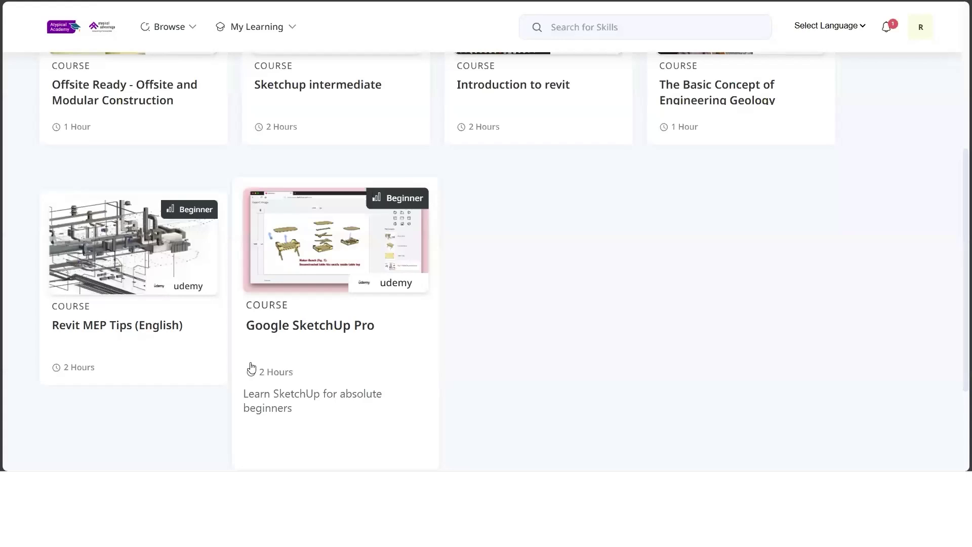
scroll(251, 367, up, 5)
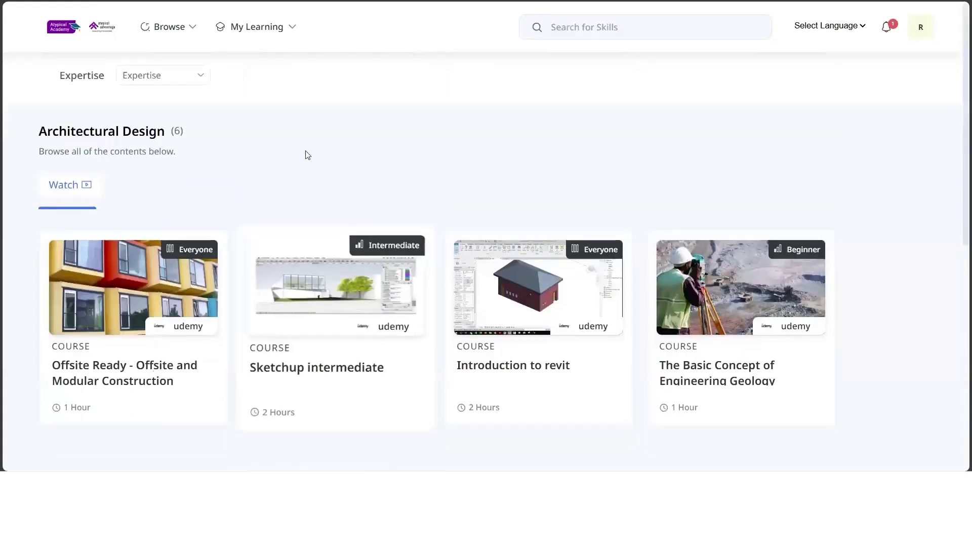
click(98, 34)
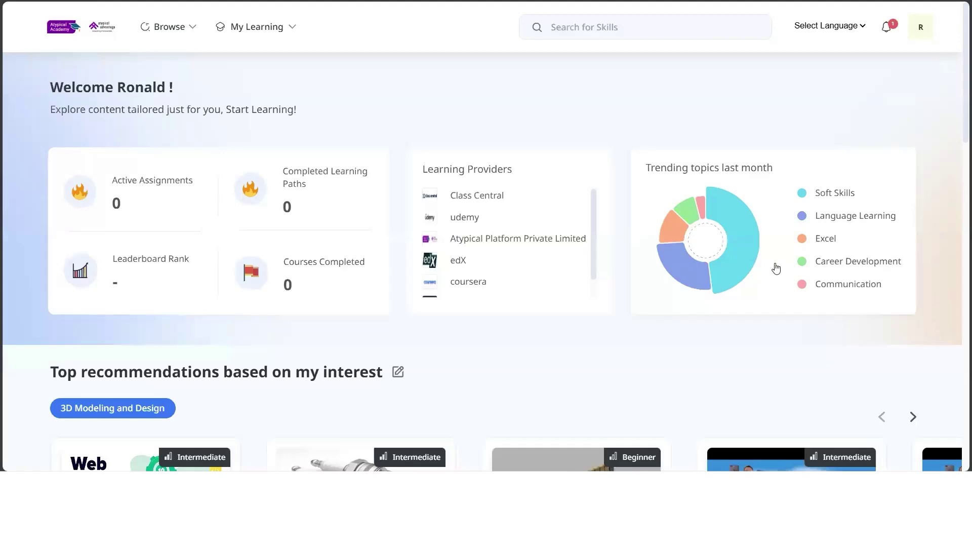
Page four courses ahead through the 3D Modeling and Design top recommendations, then open Edit Interests.
scroll(777, 267, down, 2)
scroll(479, 213, down, 2)
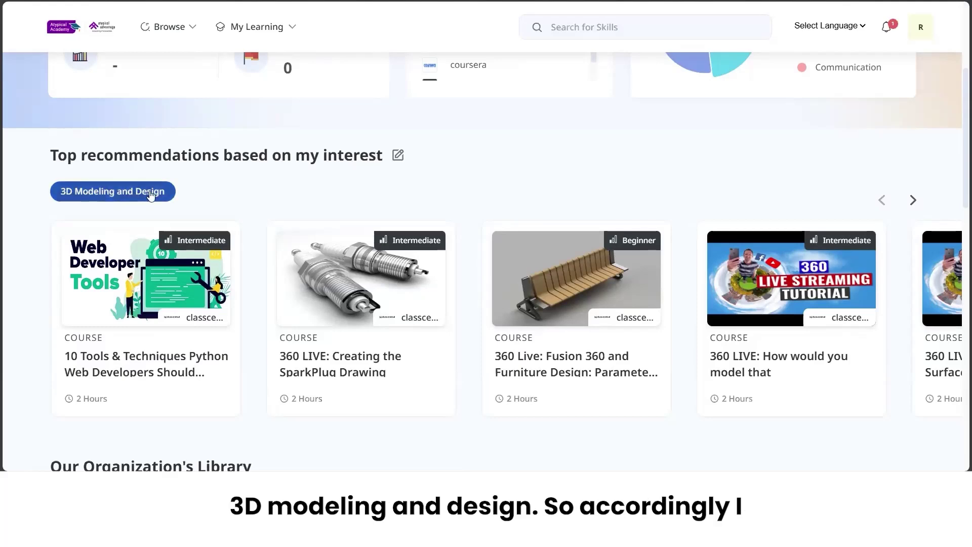
scroll(261, 259, down, 2)
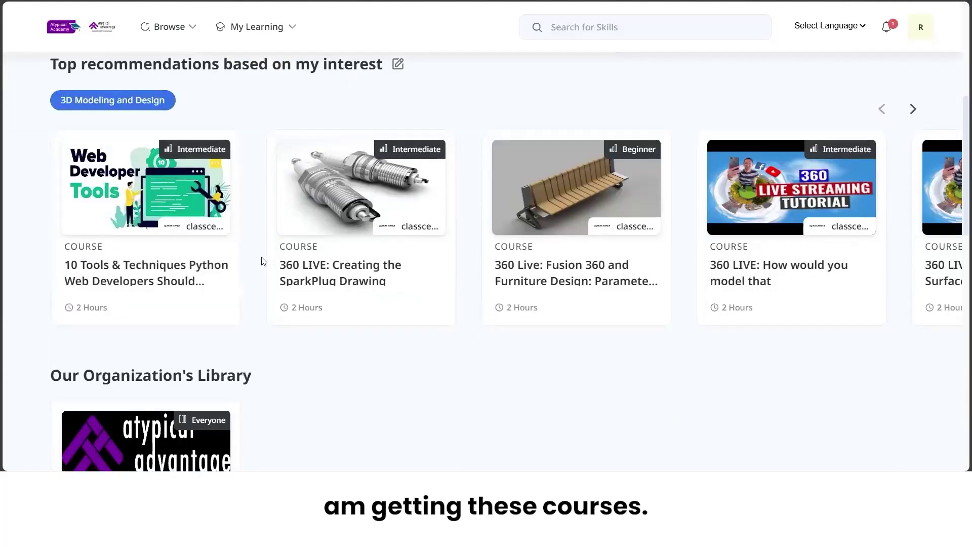
click(914, 115)
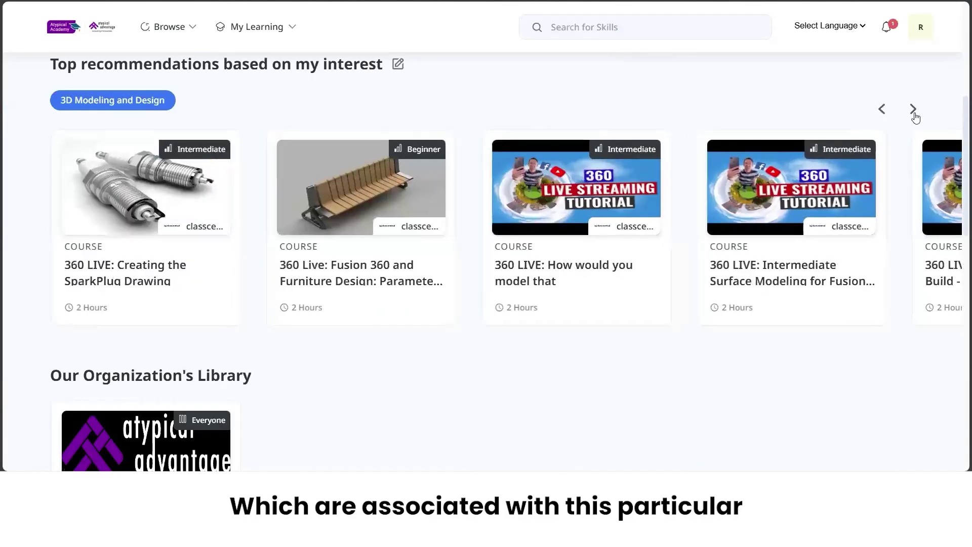
click(914, 114)
click(914, 115)
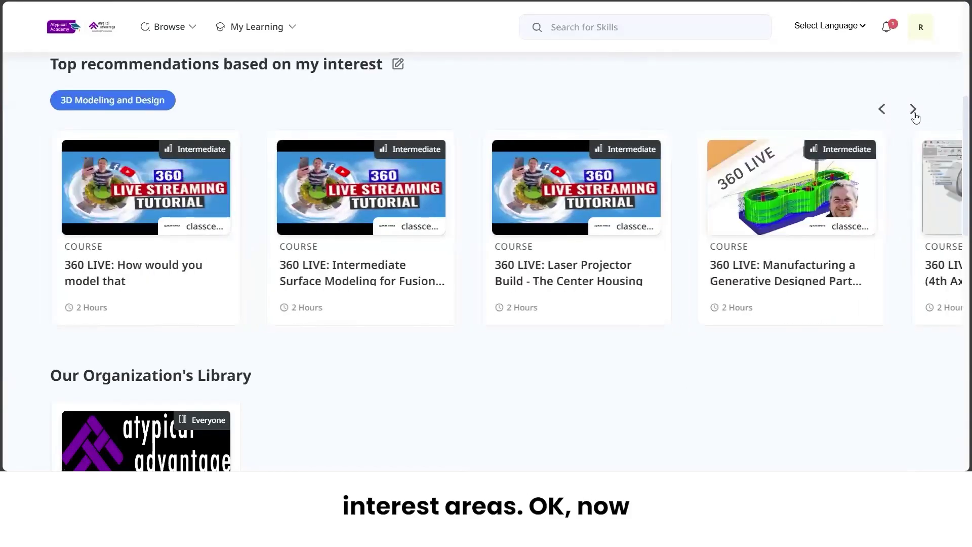
click(914, 114)
scroll(421, 83, up, 1)
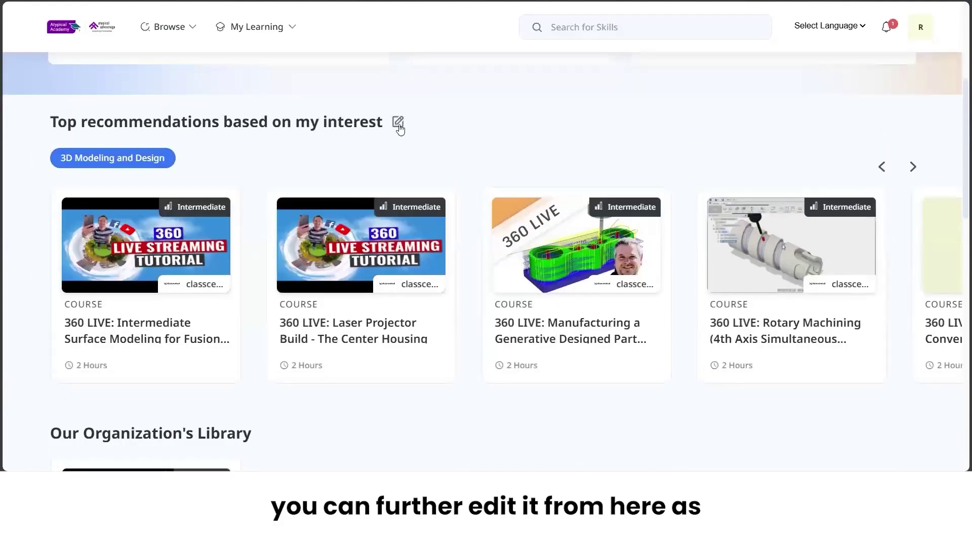
click(398, 124)
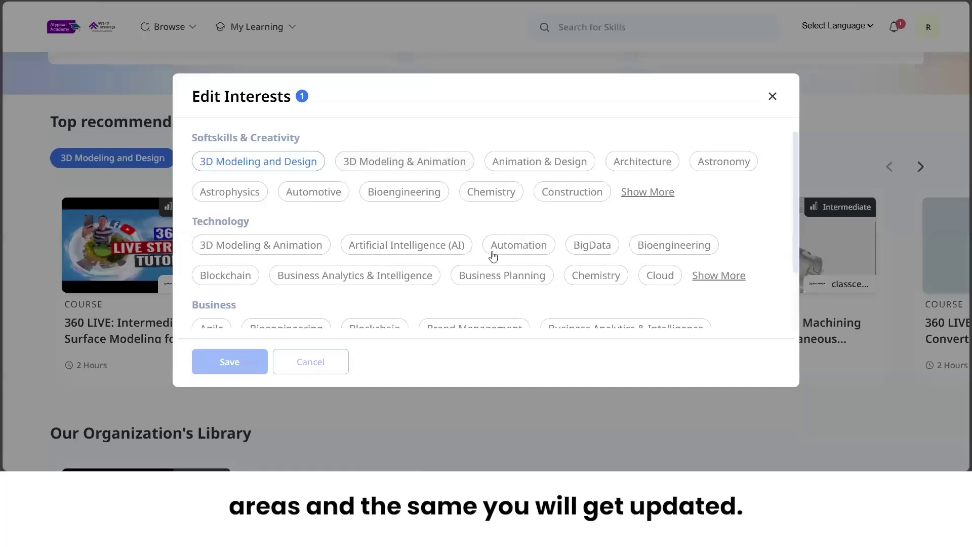
Save 3D Modeling & Animation as an added interest and show its recommendations.
click(420, 170)
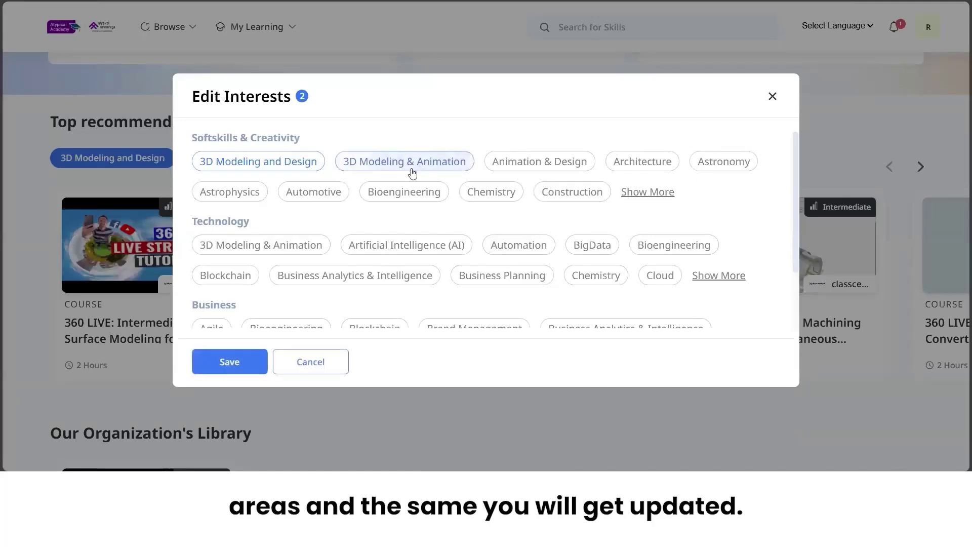
click(248, 357)
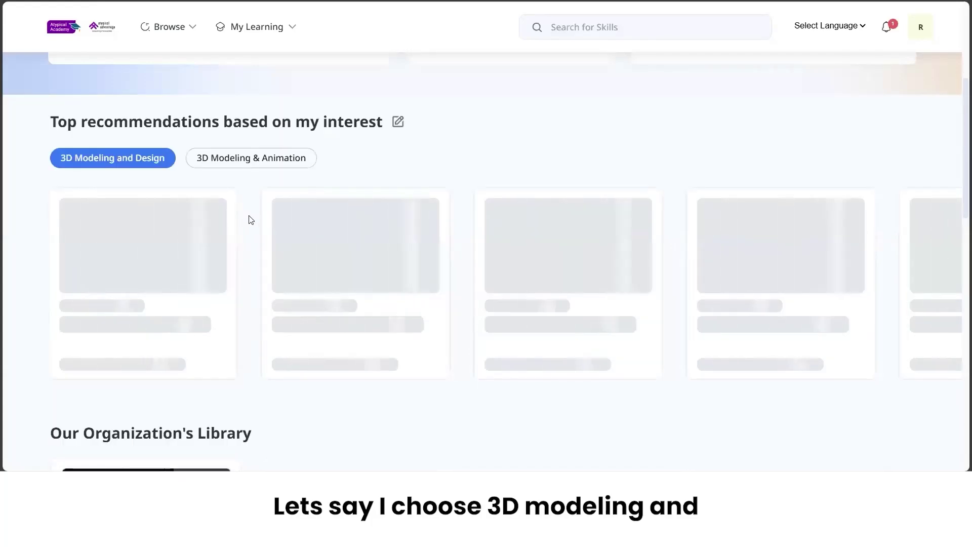
click(271, 158)
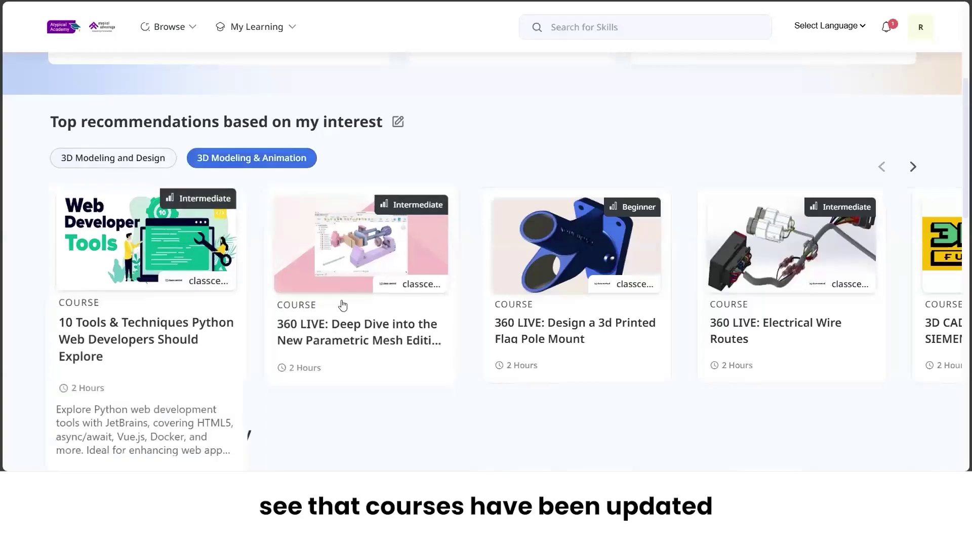
Page through the 3D Modeling & Animation recommendations to the last course.
click(913, 168)
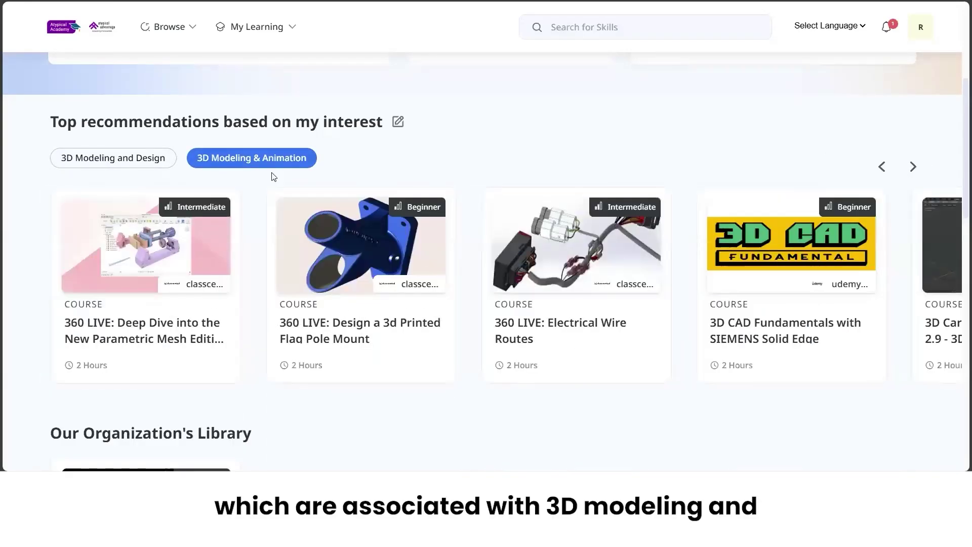
click(913, 167)
click(913, 168)
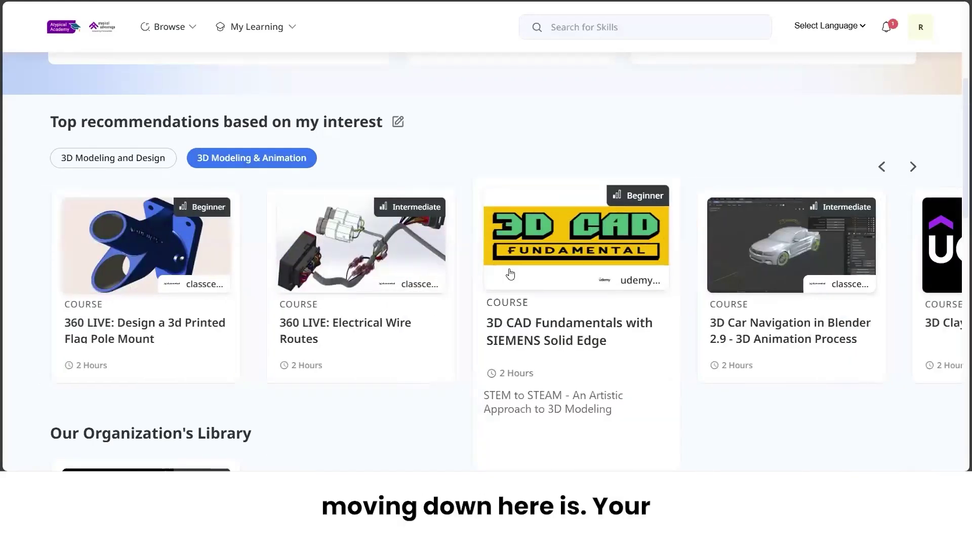
scroll(510, 274, down, 2)
Scroll down to the Trending Content section, briefly opening and closing the Browse catalogue.
scroll(511, 274, down, 2)
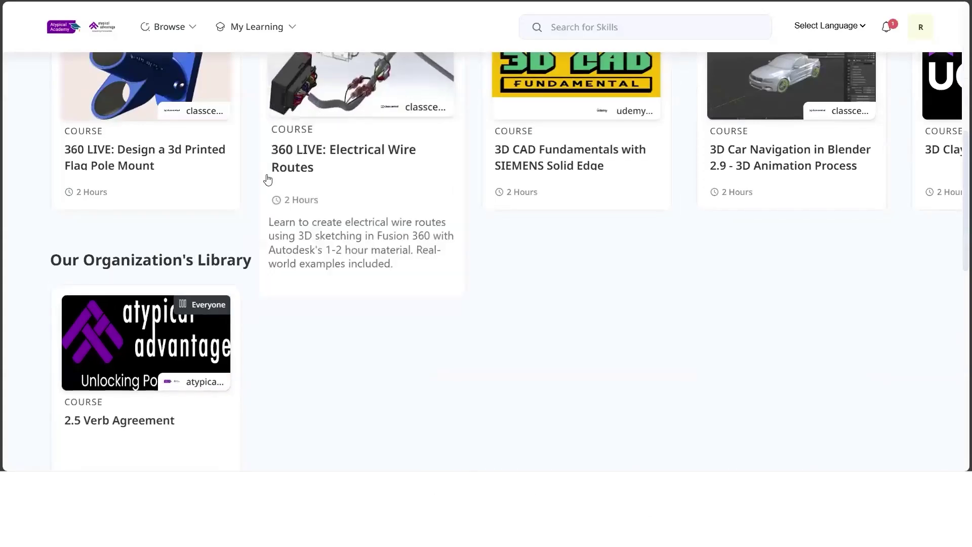
click(173, 31)
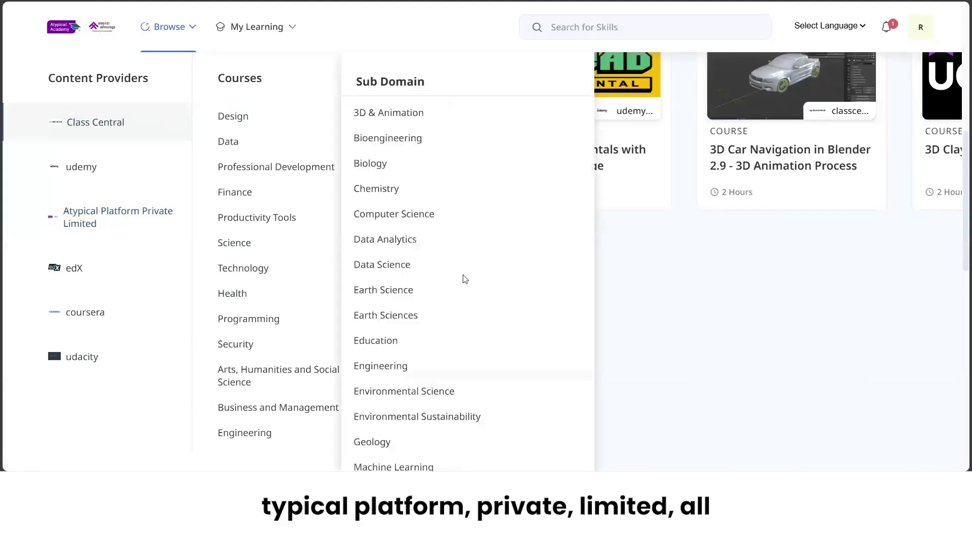
click(629, 241)
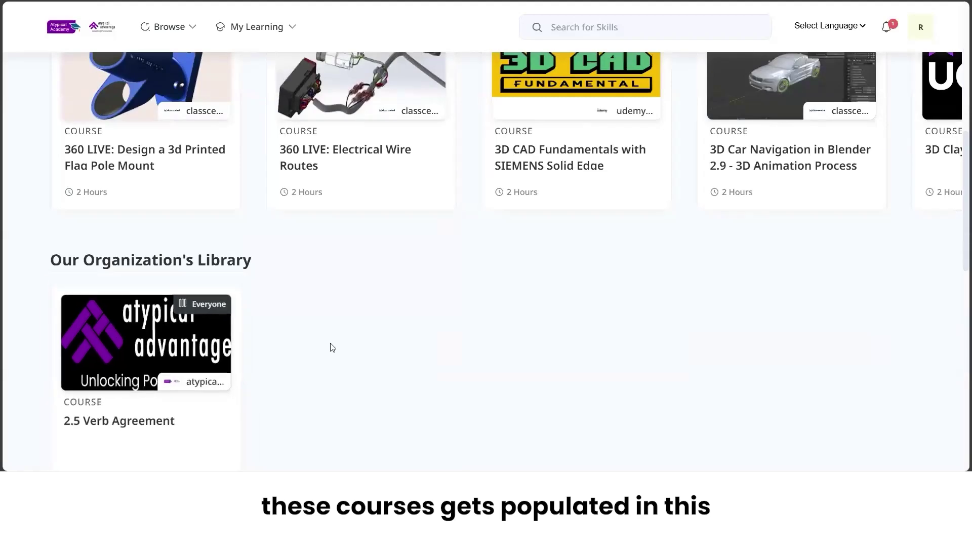
scroll(331, 348, down, 2)
scroll(330, 348, down, 4)
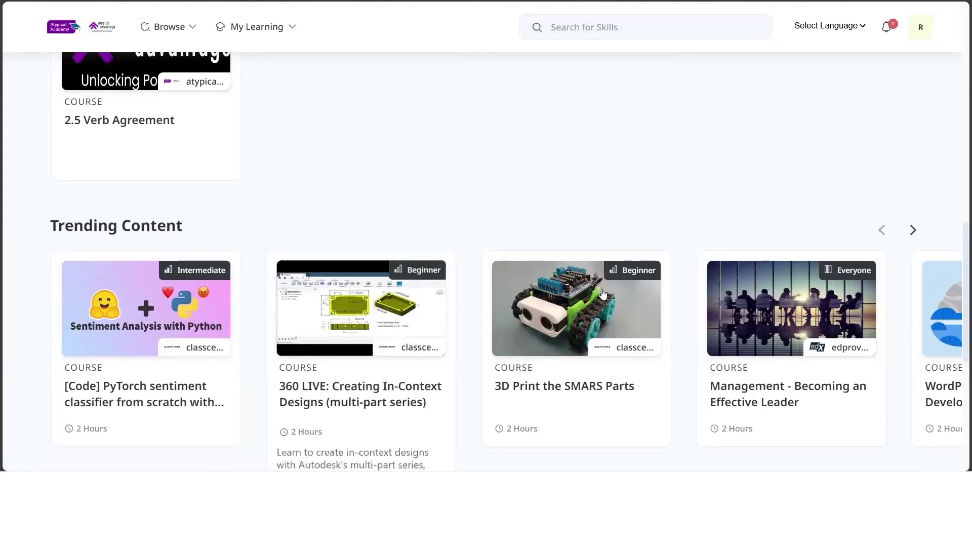
Advance the Trending Content carousel by two courses.
click(913, 231)
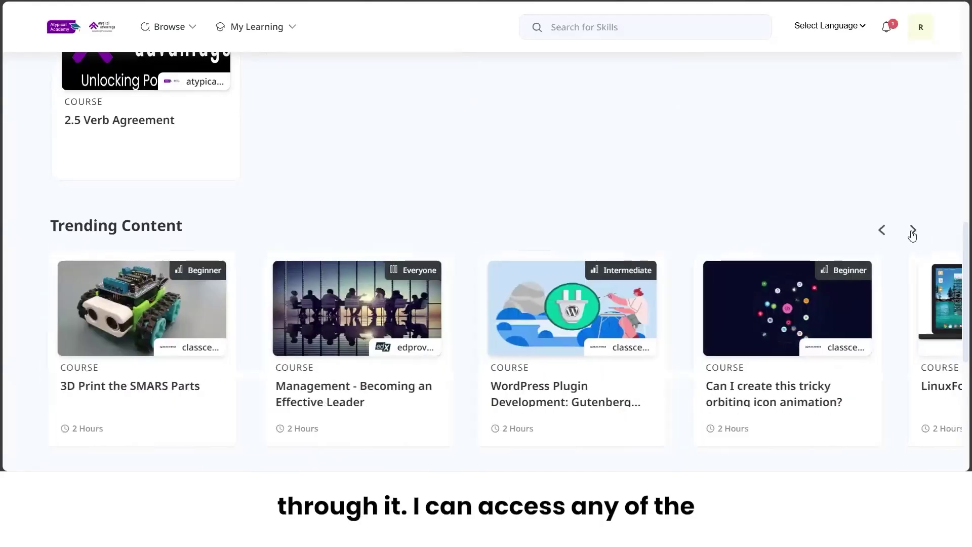
click(913, 231)
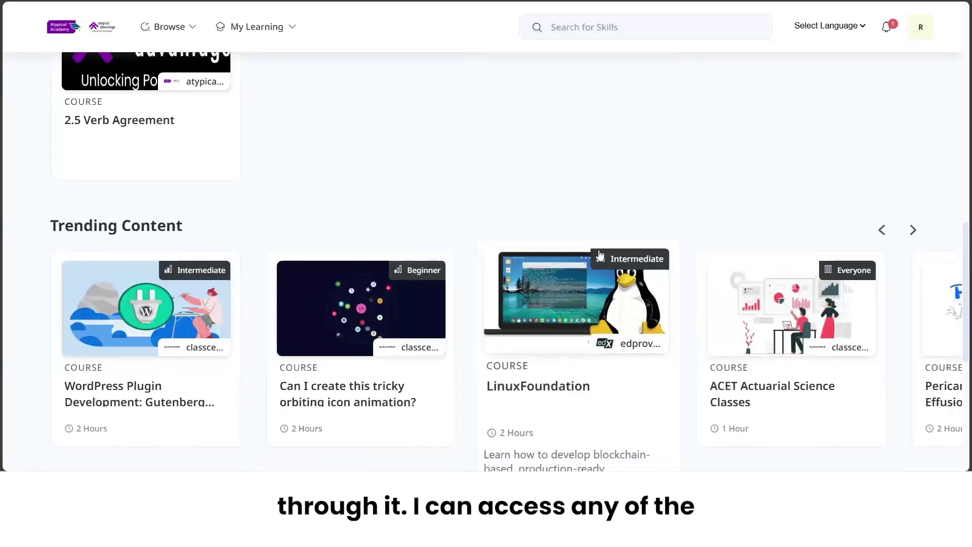
scroll(399, 282, down, 2)
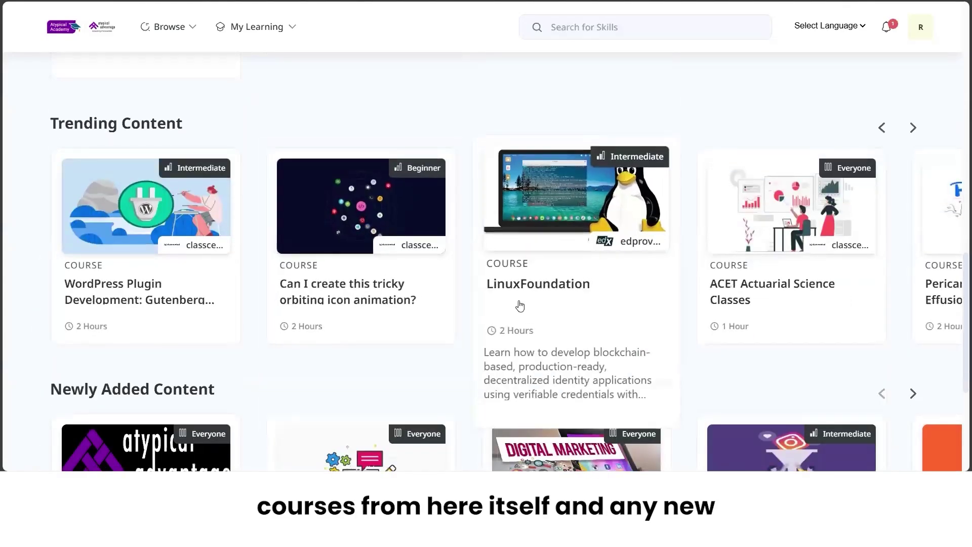
scroll(415, 344, down, 4)
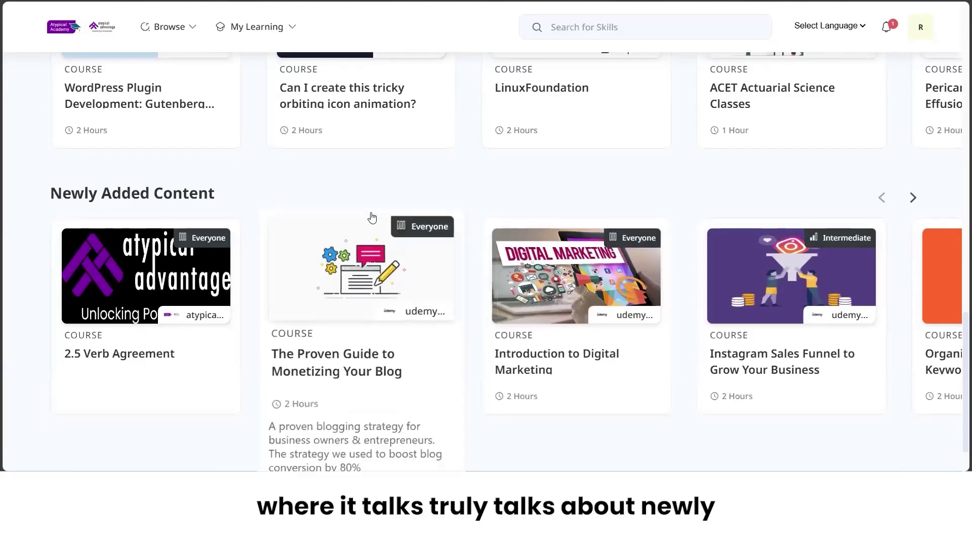
Page five courses through Newly Added Content, then return to the top of the dashboard.
click(911, 201)
click(911, 202)
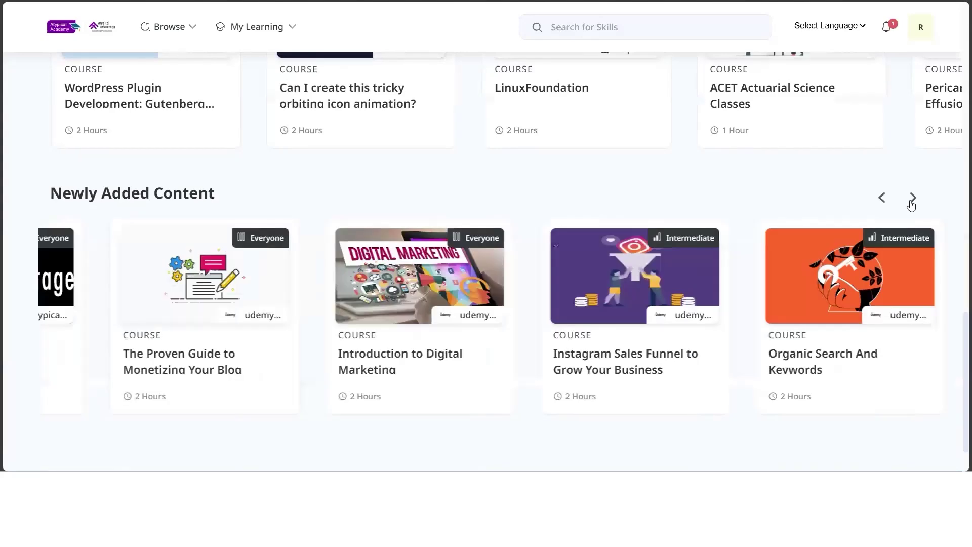
click(911, 202)
click(912, 202)
click(912, 203)
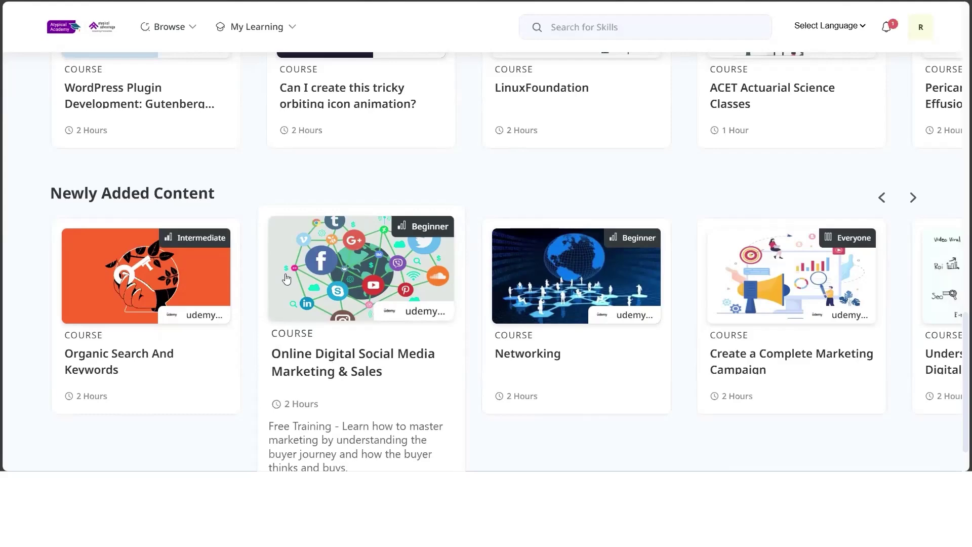
scroll(286, 278, up, 12)
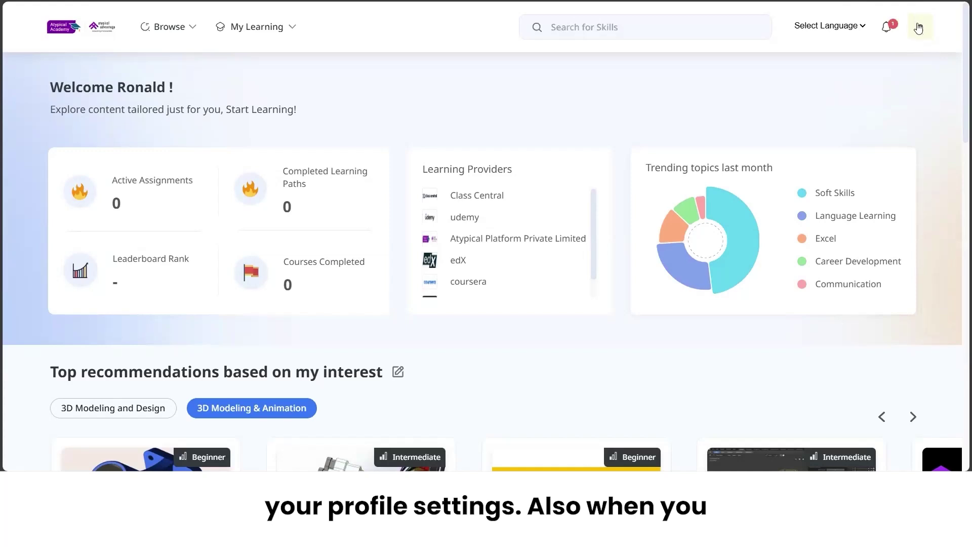
click(919, 28)
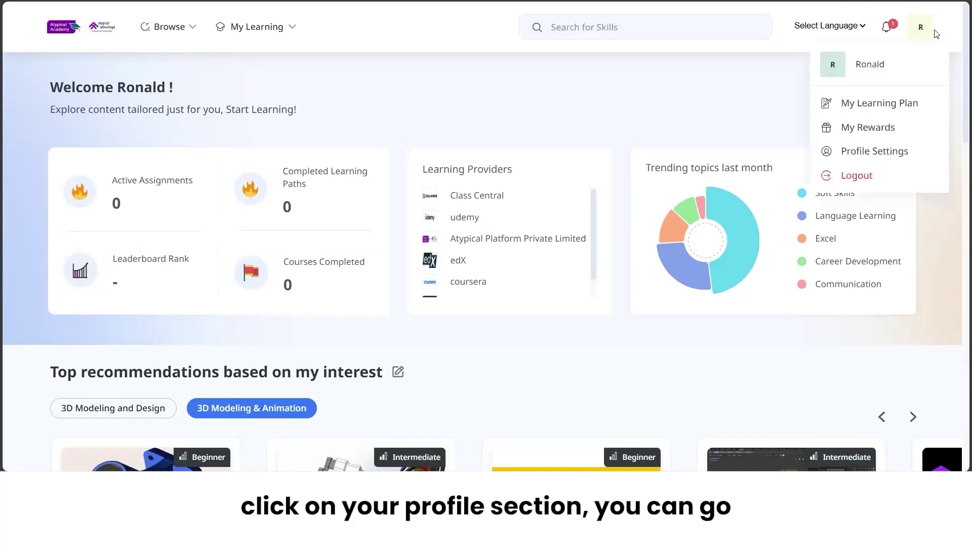
Review the Goals and Interests tabs in Profile Settings, ending on Personal Info.
click(879, 155)
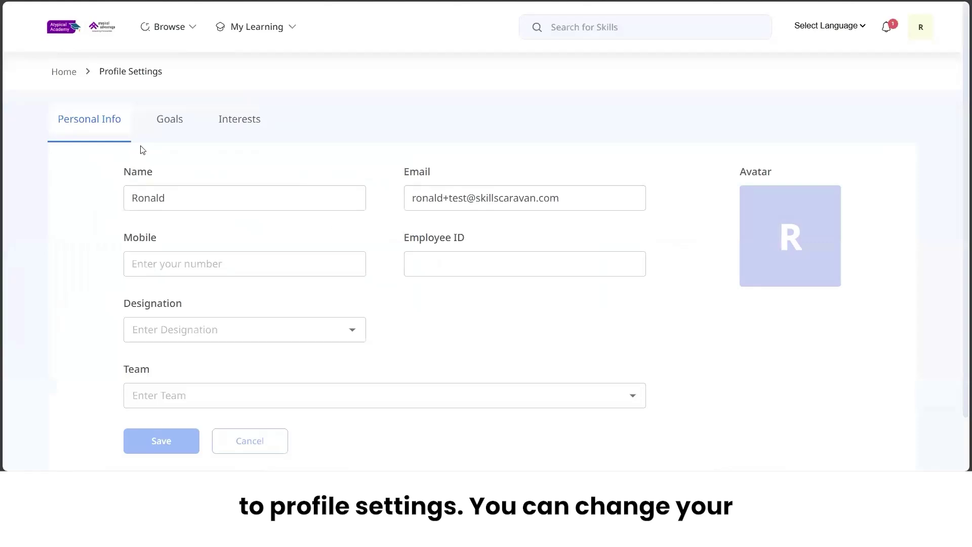
click(173, 127)
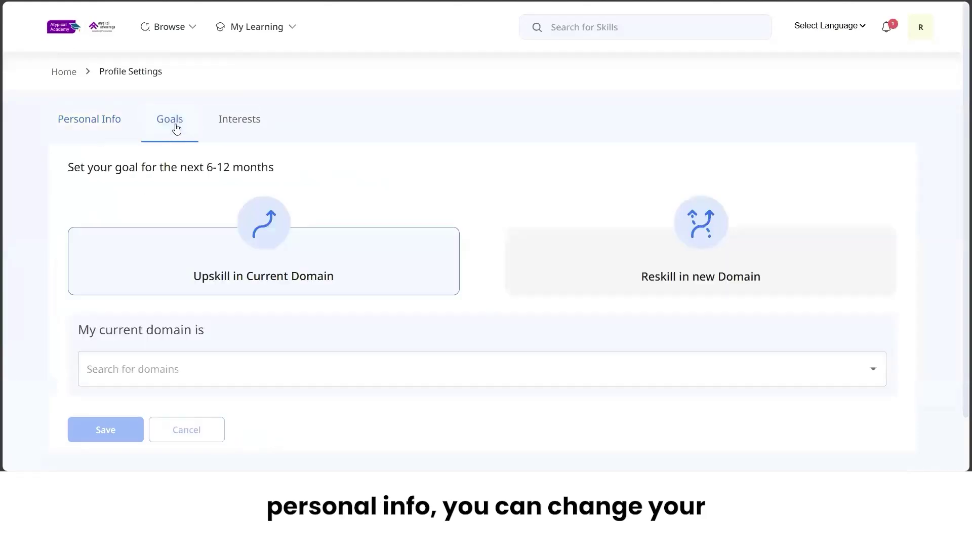
click(240, 126)
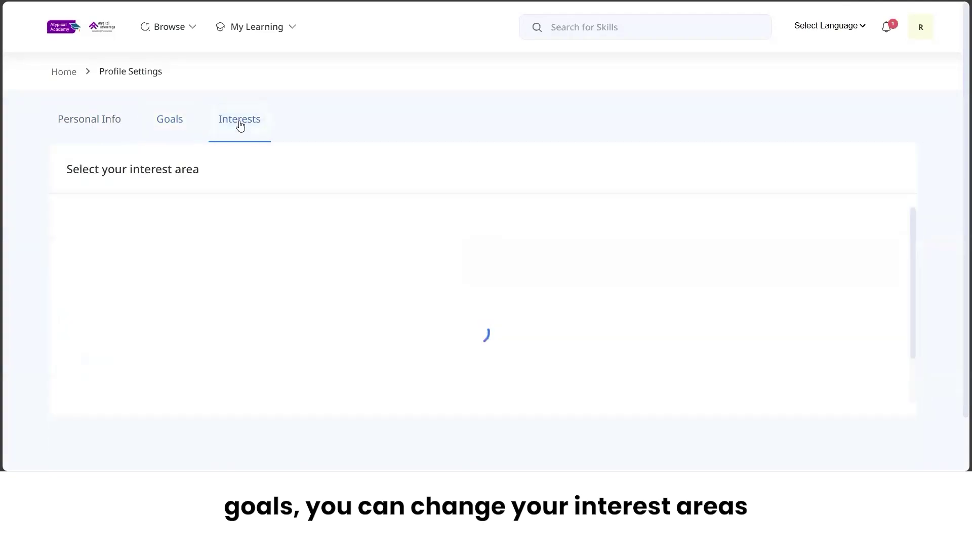
click(108, 133)
mouse_move(802, 287)
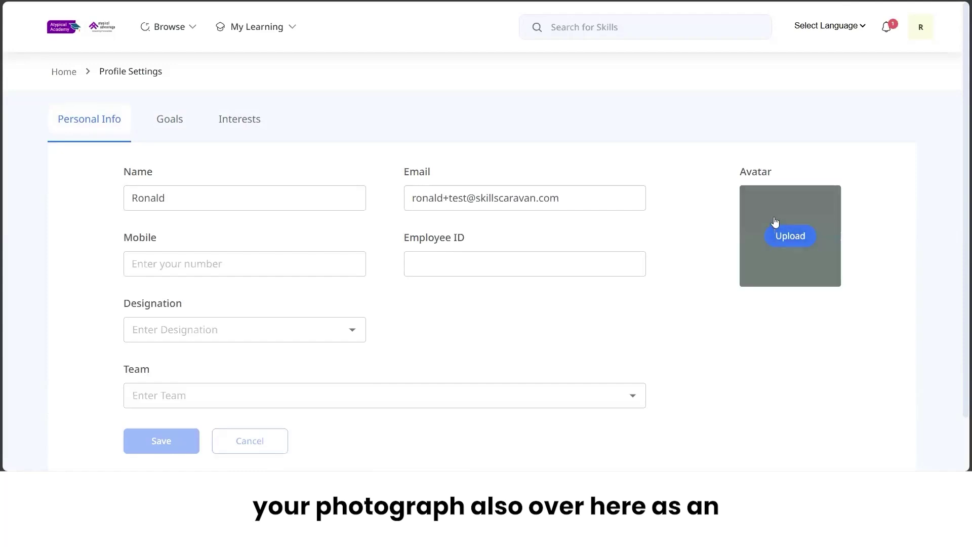
scroll(696, 256, down, 1)
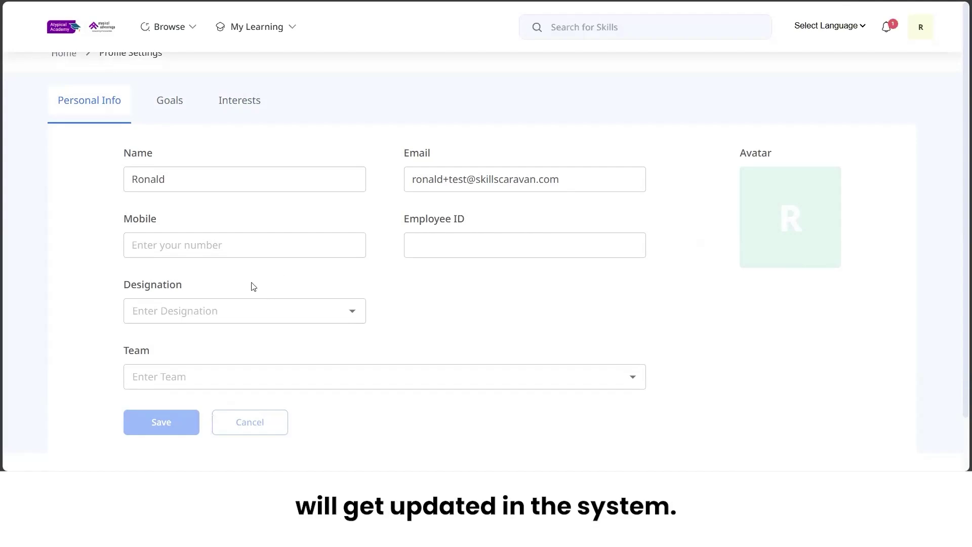
click(933, 26)
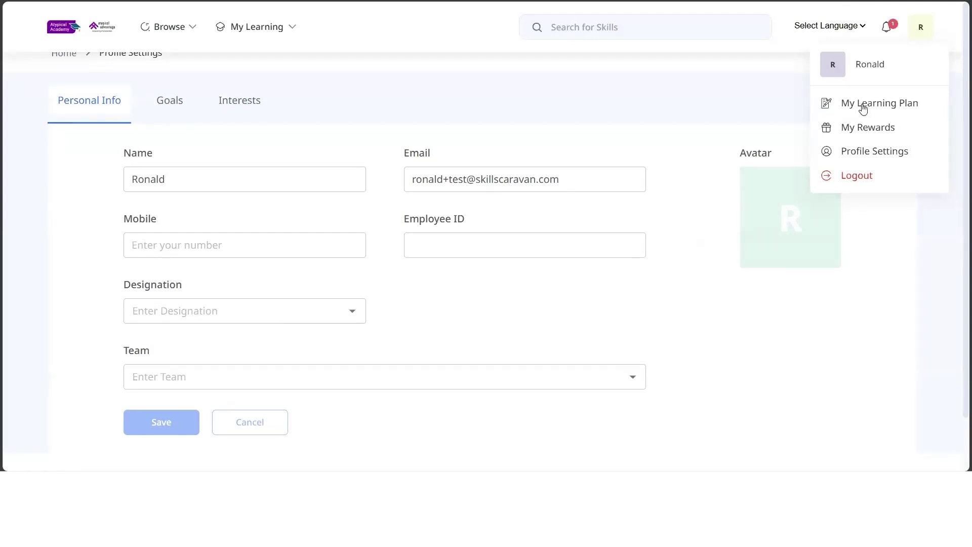
Open My Learning Plan from the account menu to see zero active assignments.
click(863, 109)
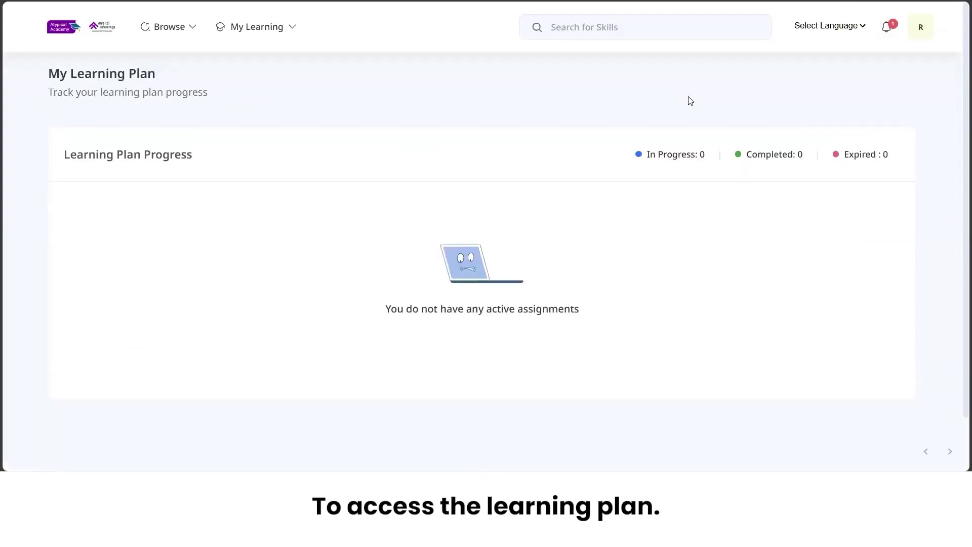